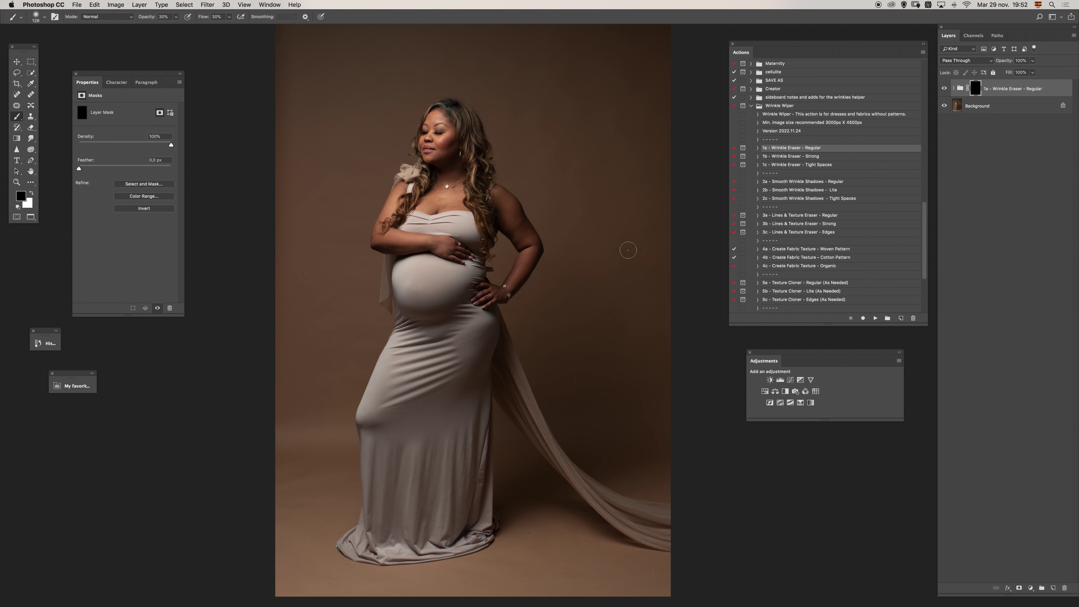
Step: Paint white at 100% opacity and flow on the 1a - Wrinkle Eraser - Regular mask over the wrinkles beneath the belly and hips
key("x")
left_click_drag(466, 322, 482, 330)
left_click(442, 353, "super")
left_click_drag(454, 306, 450, 307)
key("0")
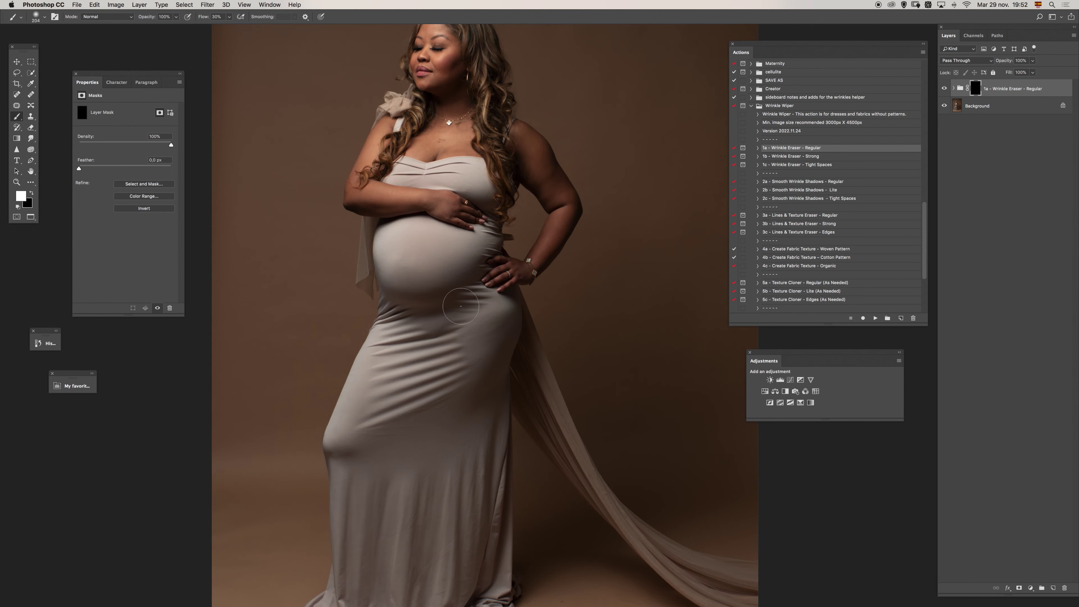
key("shift+0")
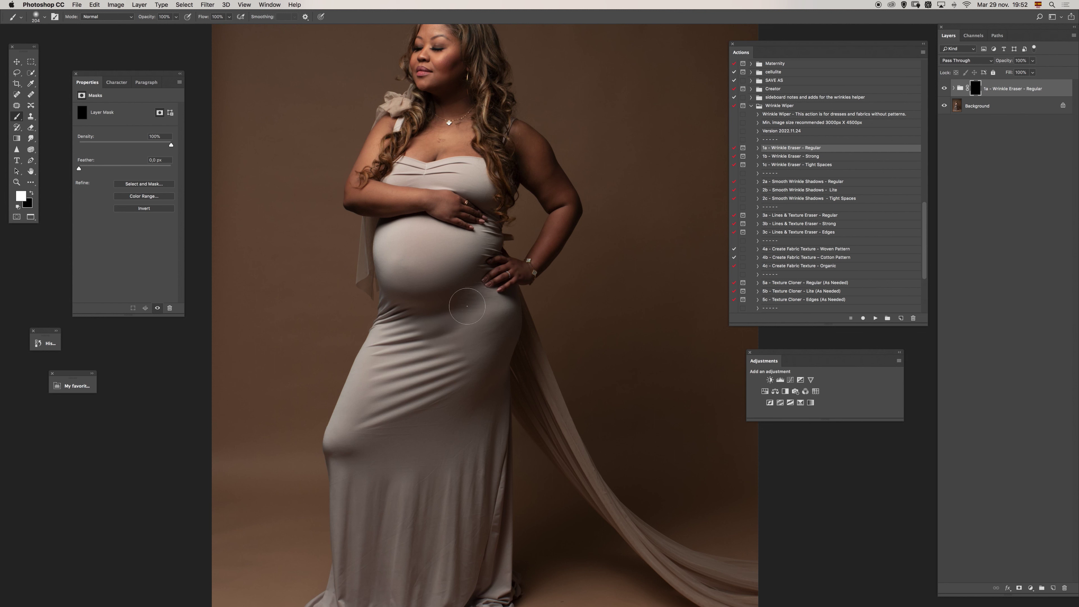
left_click_drag(404, 340, 419, 325)
mouse_move(393, 366)
left_mouse_down()
mouse_move(447, 368)
mouse_move(438, 412)
mouse_move(410, 392)
mouse_move(374, 413)
left_mouse_up()
left_click_drag(460, 340, 489, 329)
Step: Paint out the creases at the side of the belly between both hands, masking the fingers back with black
left_click_drag(491, 251, 467, 251)
left_click_drag(483, 223, 527, 224)
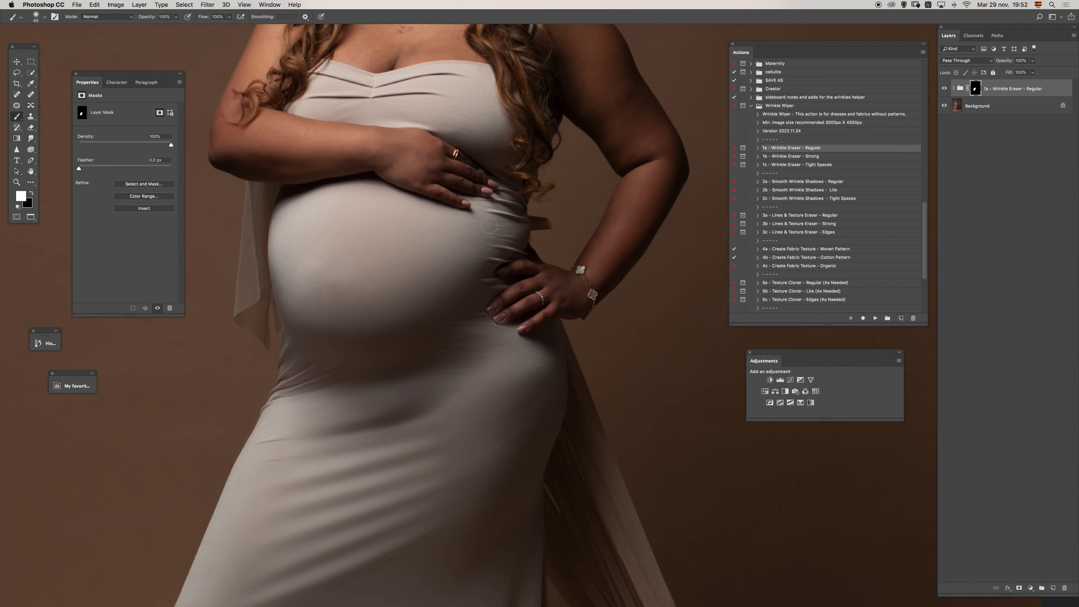
left_click_drag(471, 255, 496, 236)
key("x")
left_click(499, 314)
key("x")
left_click_drag(507, 221, 520, 226)
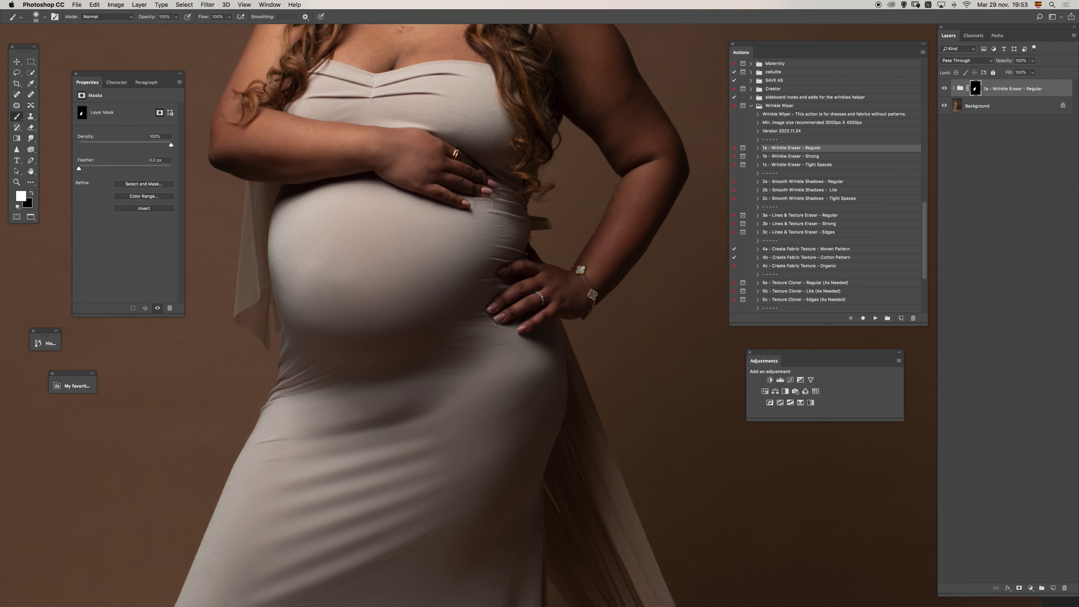
Step: Refine the wrinkle mask along the belly's side, alternating white and black strokes
mouse_move(496, 220)
left_mouse_down()
mouse_move(470, 236)
mouse_move(454, 265)
left_mouse_up()
key("x")
left_click_drag(451, 281, 446, 240)
key("x")
key("bracketright")
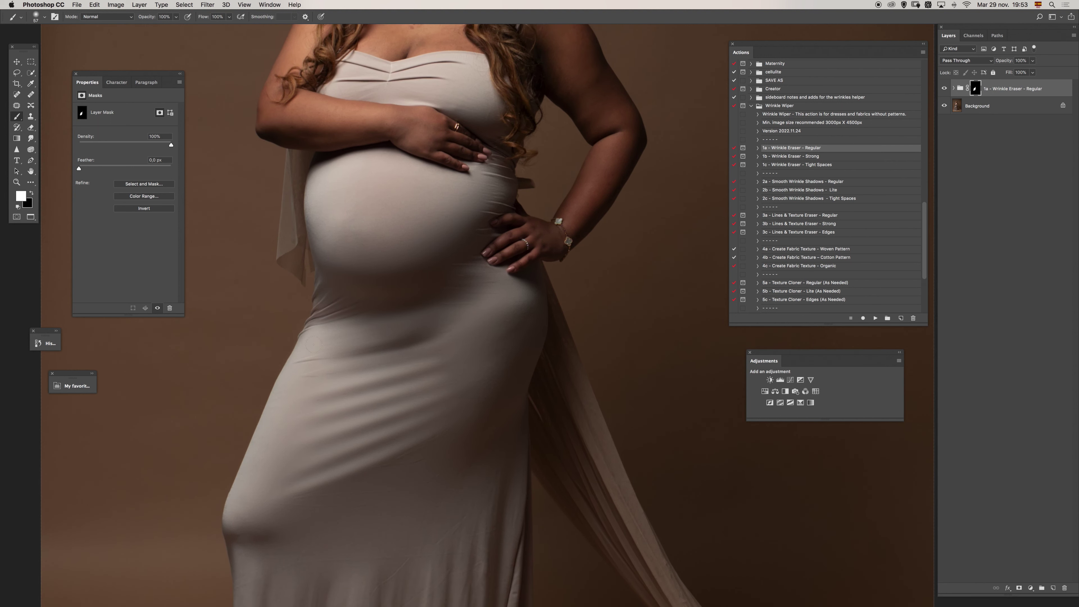
Step: Paint the creases at the front of the waist just under the belly into the wrinkle mask
key("x")
key("z")
left_click(320, 333, "alt")
mouse_move(320, 332)
left_mouse_down()
mouse_move(349, 333)
mouse_move(339, 316)
mouse_move(370, 342)
left_mouse_up()
key("b")
key("x")
left_click_drag(371, 335, 368, 305)
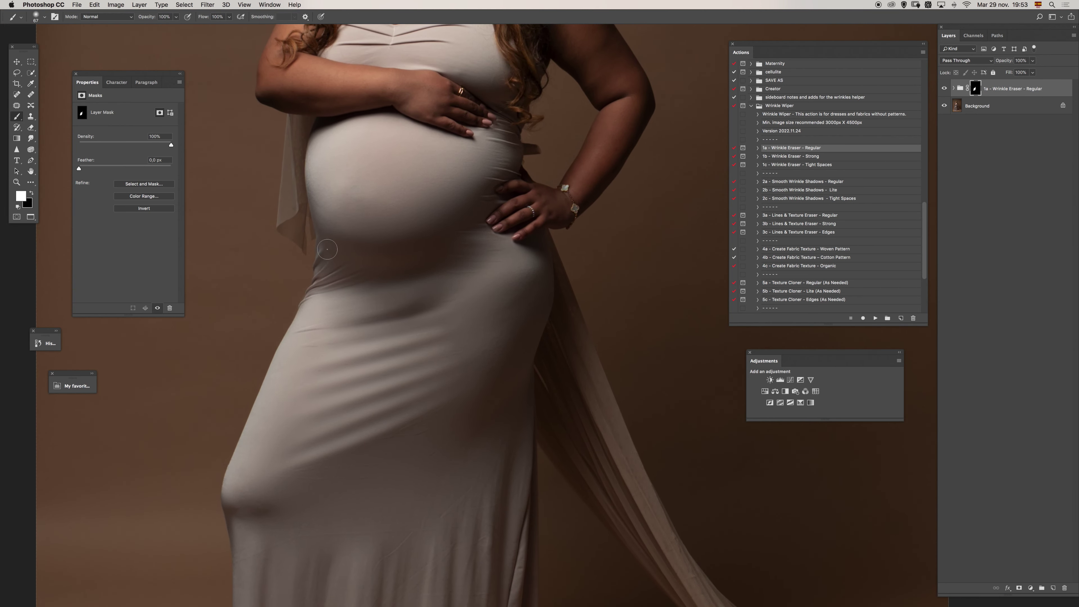
Step: Reveal the wrinkle eraser over the diagonal folds across the upper thigh with white
key("z")
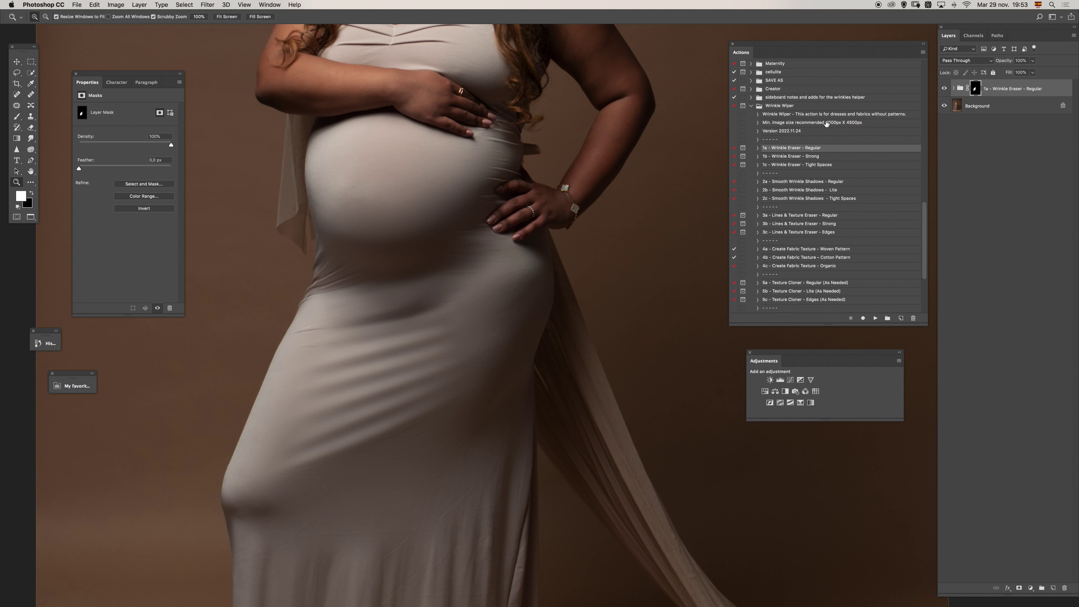
left_click_drag(422, 325, 427, 323)
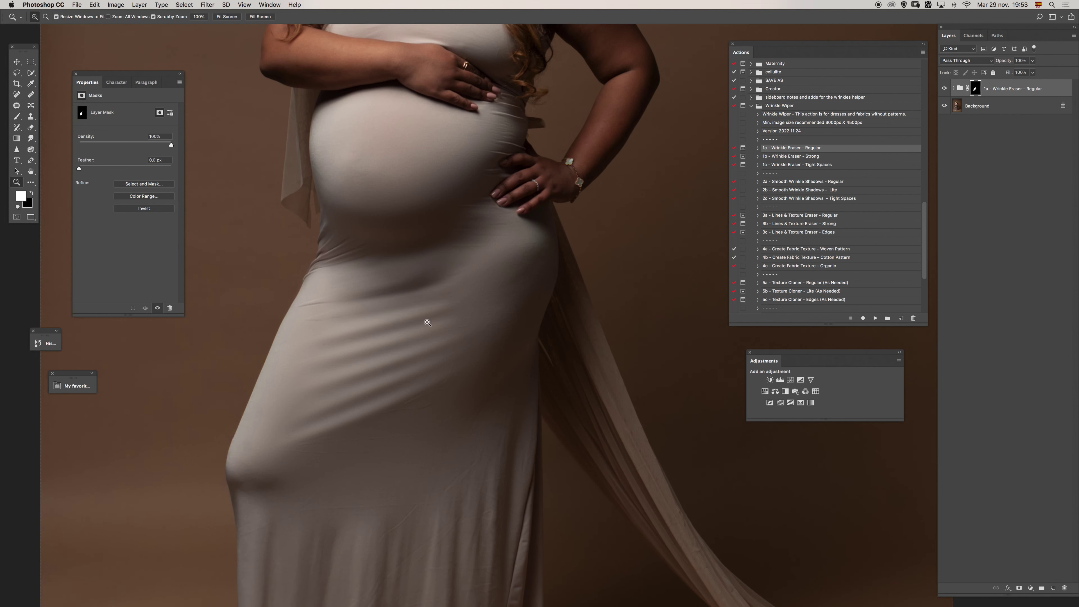
left_click(374, 334, "alt")
key("b")
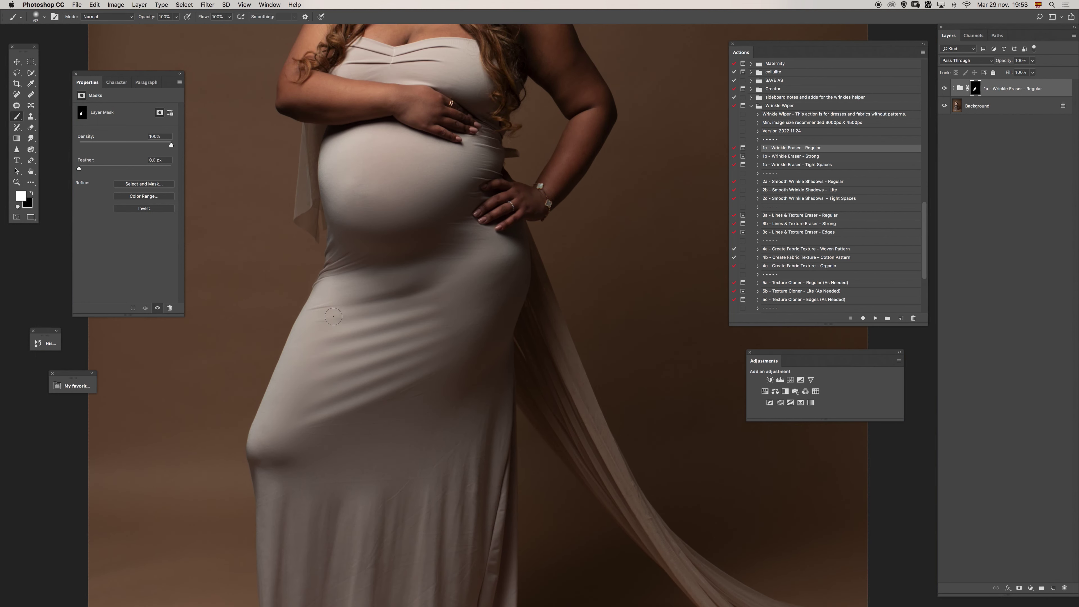
left_click_drag(346, 342, 380, 340)
Step: Blend the mask into the skirt below the thigh folds with the brush at 30% opacity and flow
scroll(373, 381, "down", 5)
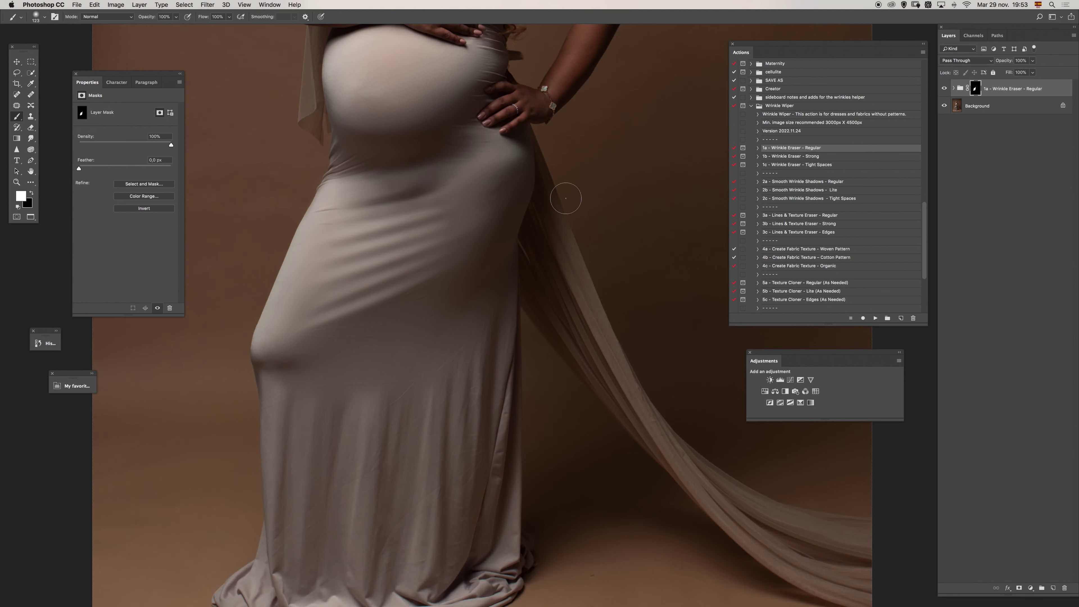
left_click_drag(449, 328, 444, 328)
key("3")
key("shift+3")
left_click_drag(443, 384, 429, 385)
left_click_drag(427, 444, 438, 388)
Step: Soften the vertical folds of the lower skirt with a smaller white brush on the mask
key("bracketleft")
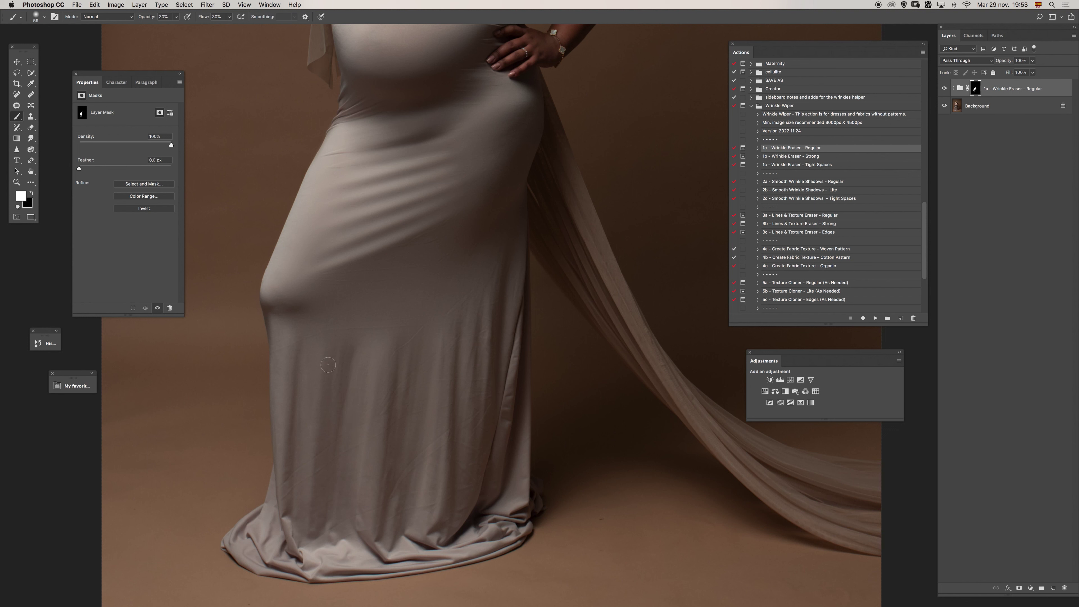
left_click_drag(315, 396, 320, 396)
left_click_drag(331, 358, 336, 358)
left_click_drag(367, 460, 361, 460)
left_click_drag(415, 387, 470, 410)
left_click_drag(437, 465, 430, 464)
left_click_drag(442, 424, 430, 468)
Step: Soften the wrinkles along the outer hip and the bust, raising the brush opacity to 60%
left_click_drag(486, 253, 507, 257)
key("6")
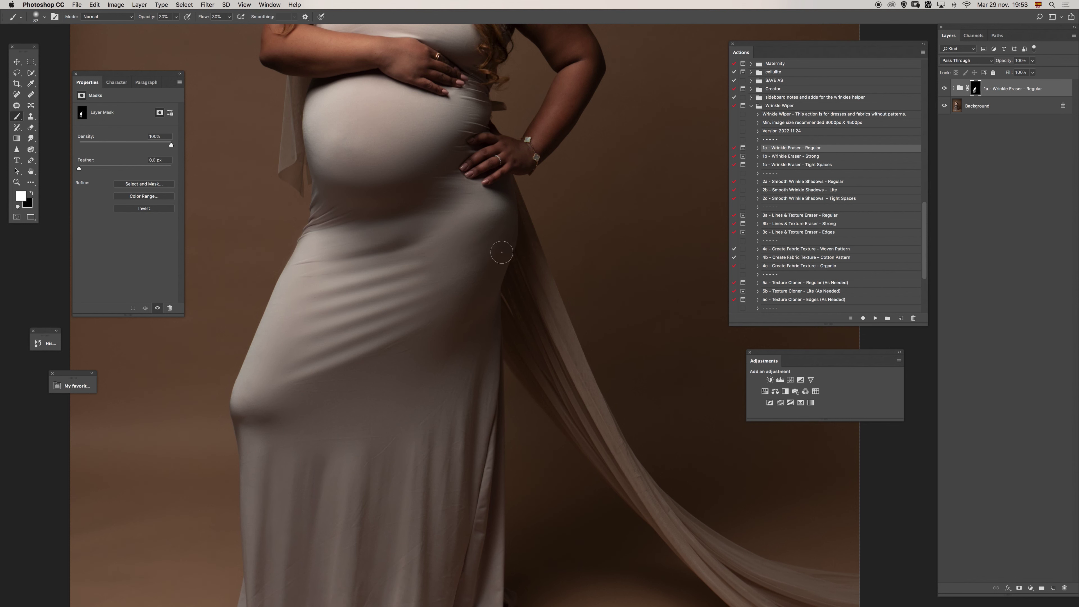
scroll(463, 293, "up", 5)
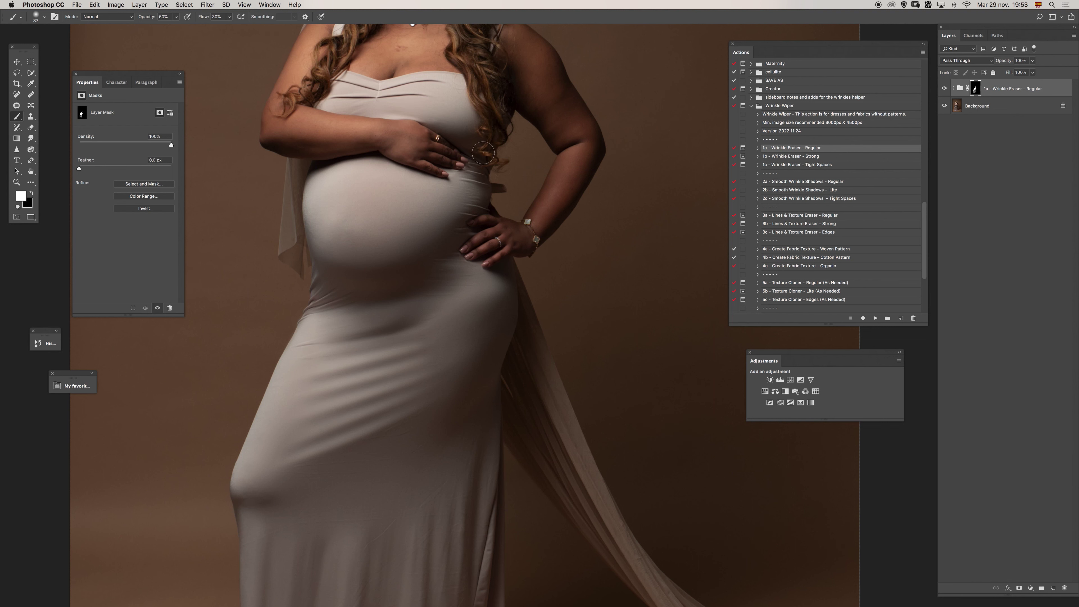
left_click_drag(474, 204, 462, 193)
scroll(416, 253, "down", 2)
Step: Toggle the 1a - Wrinkle Eraser - Regular group off and on to compare the dress before and after
left_click(944, 88)
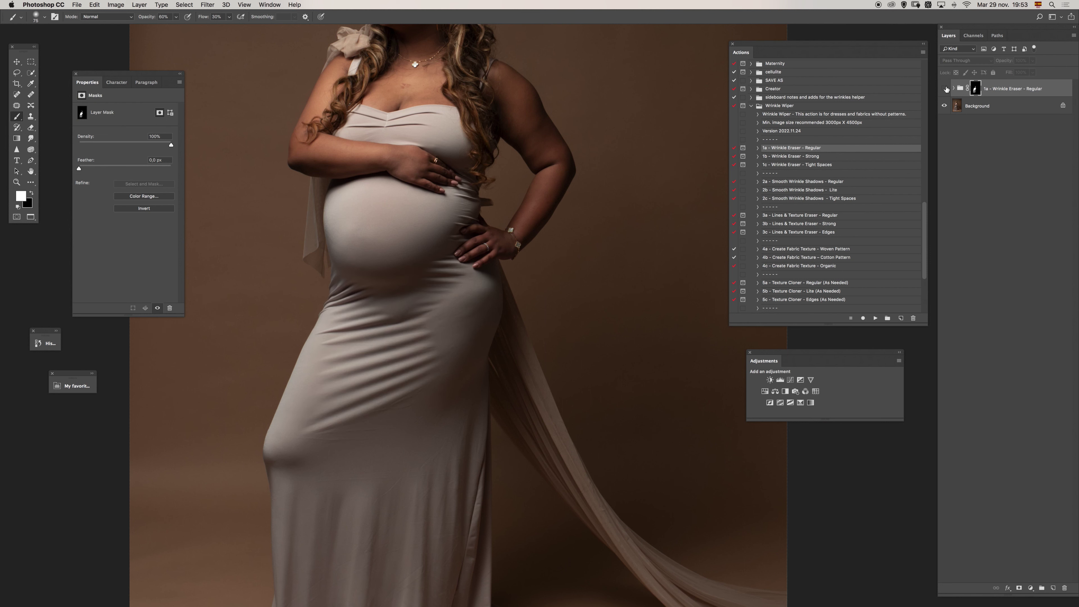
left_click(944, 88)
left_click(944, 89)
left_click(943, 89)
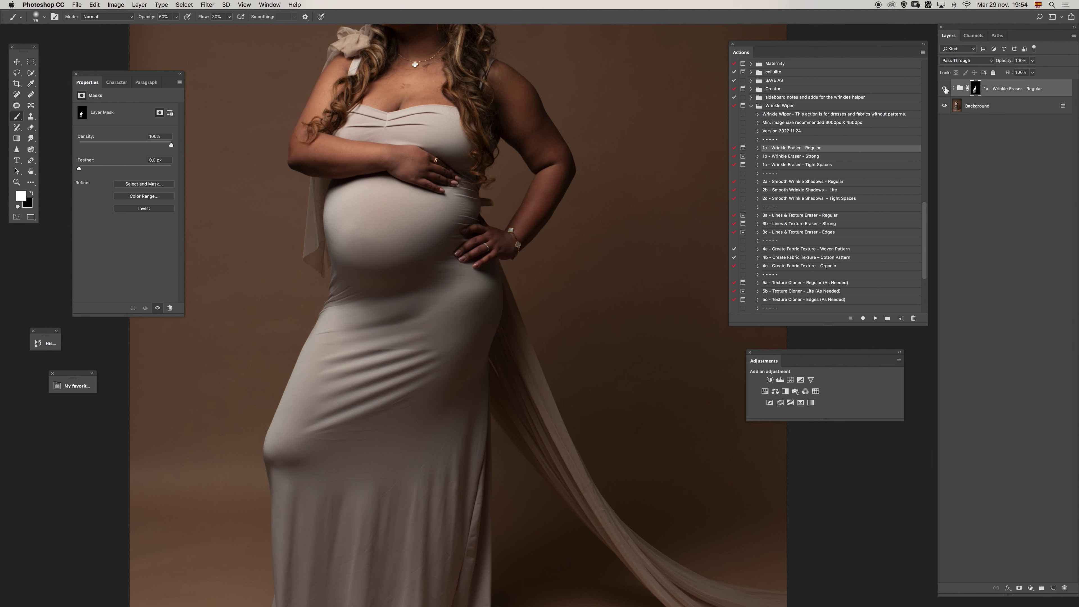
Step: Mask back the front waist edge with black and compare the dress with the group hidden and shown
left_click_drag(441, 306, 418, 296)
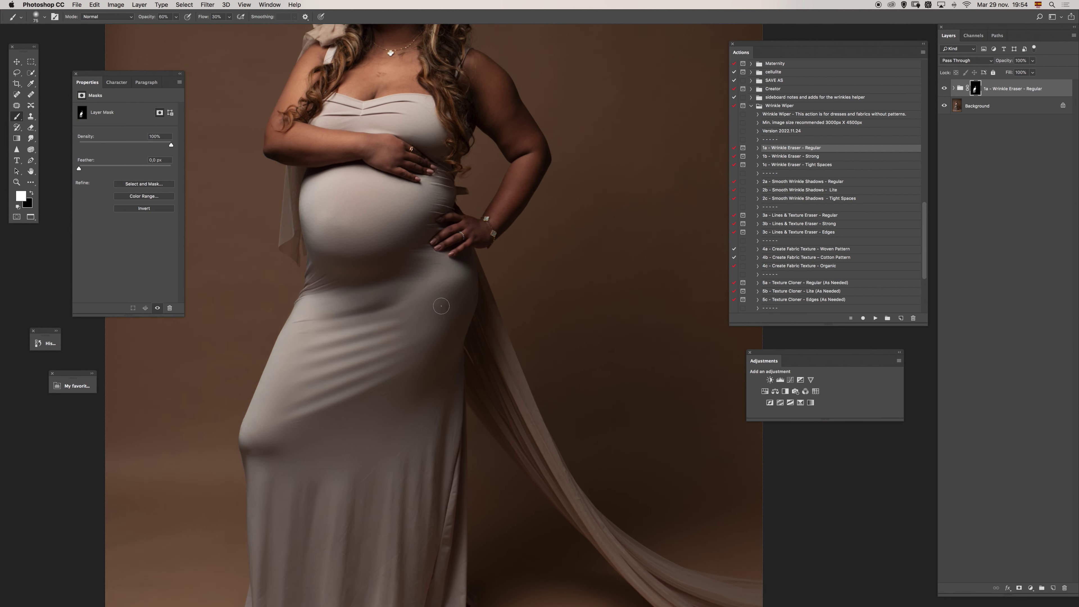
key("x")
left_click_drag(310, 282, 321, 292)
key("x")
left_click(946, 89)
left_click(945, 88)
Step: Run the 1c - Wrinkle Eraser - Tight Spaces action and paint white over the small creases at the front waist edge
left_click(824, 164)
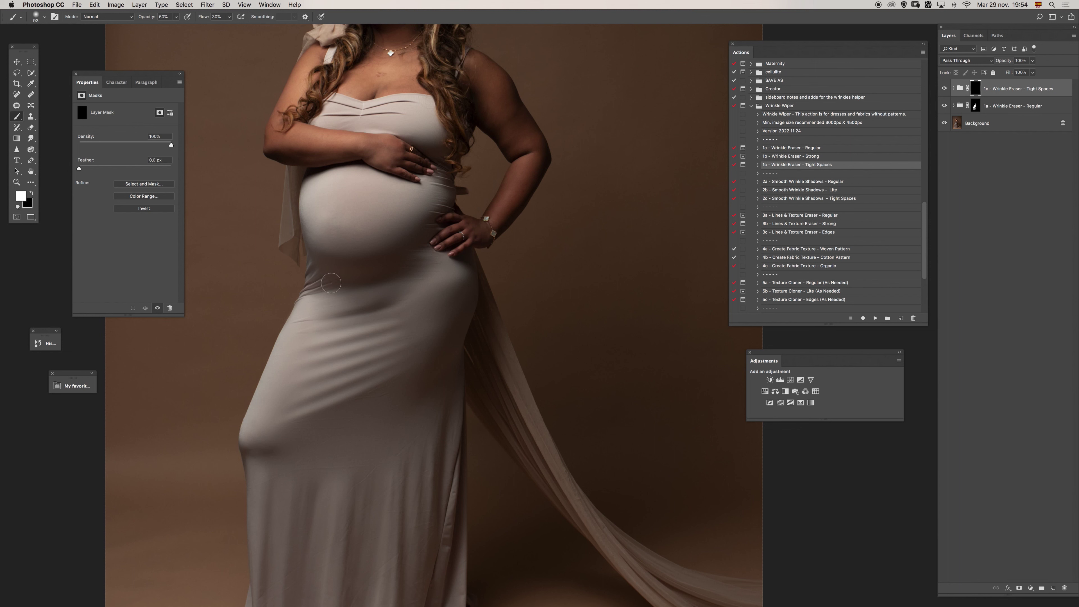
left_click_drag(335, 292, 312, 293)
key("z")
left_click(312, 293)
key("b")
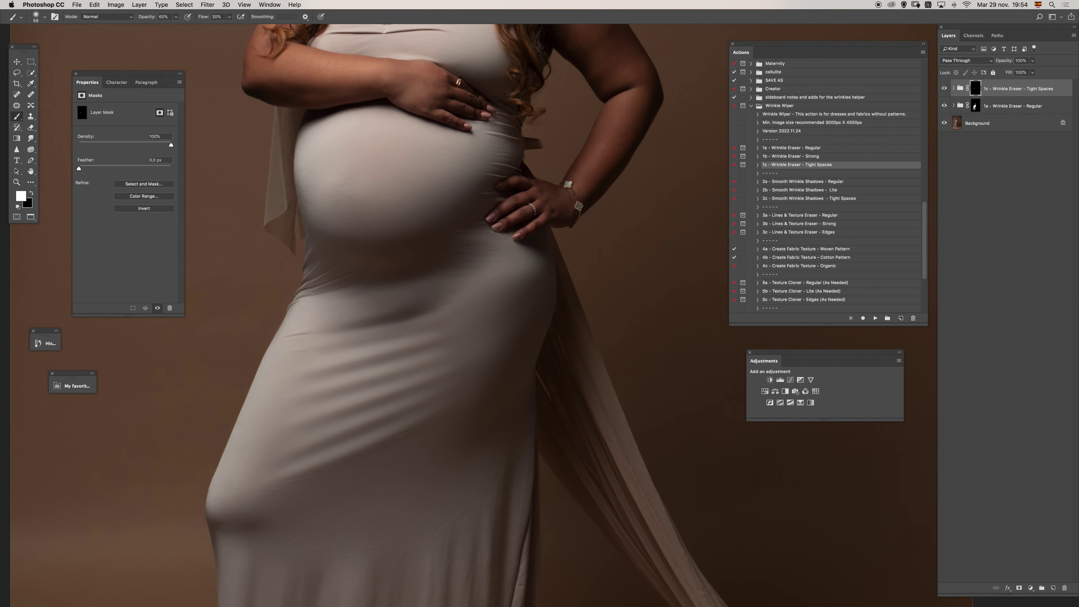
left_click_drag(332, 289, 328, 289)
Step: Quick-select the backdrop beside the waist, inspect the 1a - Wrinkle Eraser - Regular mask on its own, and clear the selection
key("w")
mouse_move(275, 279)
left_mouse_down()
mouse_move(287, 249)
mouse_move(266, 321)
mouse_move(226, 365)
mouse_move(296, 229)
left_mouse_up()
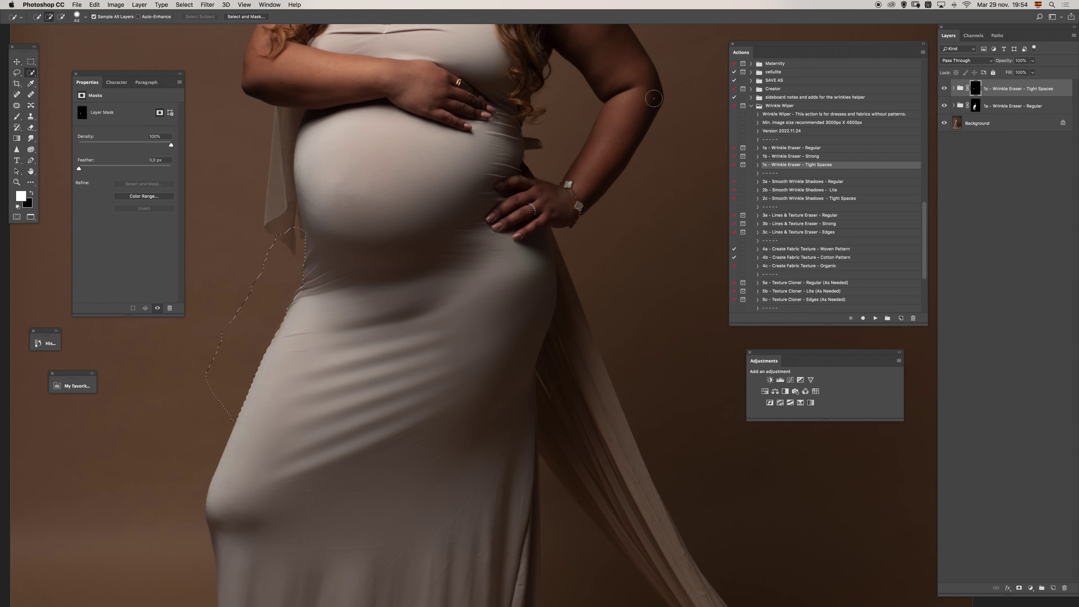
left_click(975, 107)
left_click(974, 105, "alt")
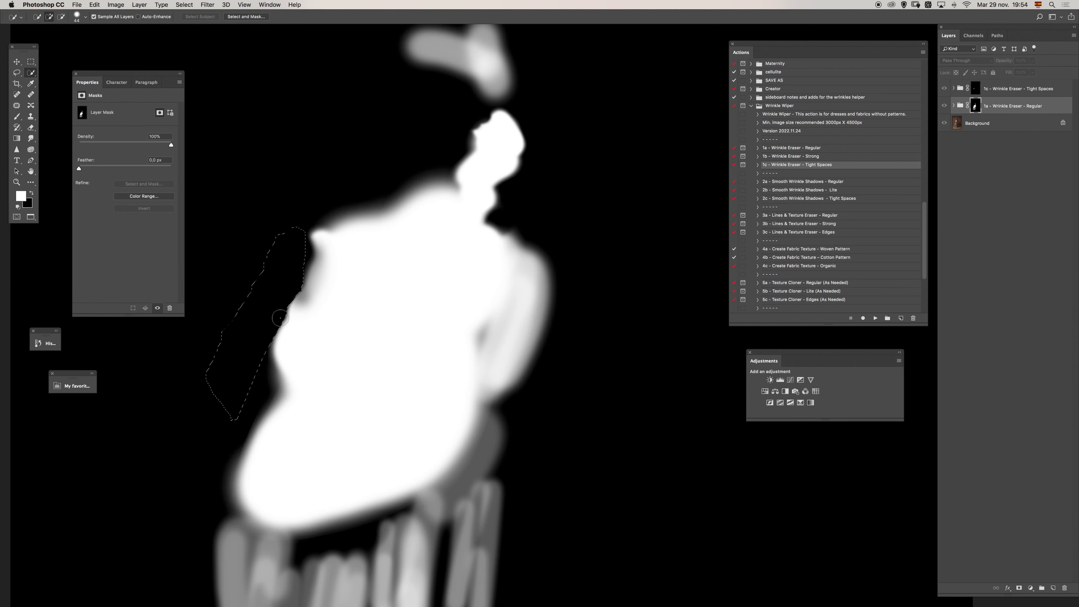
left_click(972, 108, "alt")
key("super+d")
Step: Run the 2a - Smooth Wrinkle Shadows - Regular action
key("z")
scroll(483, 329, "up", 2)
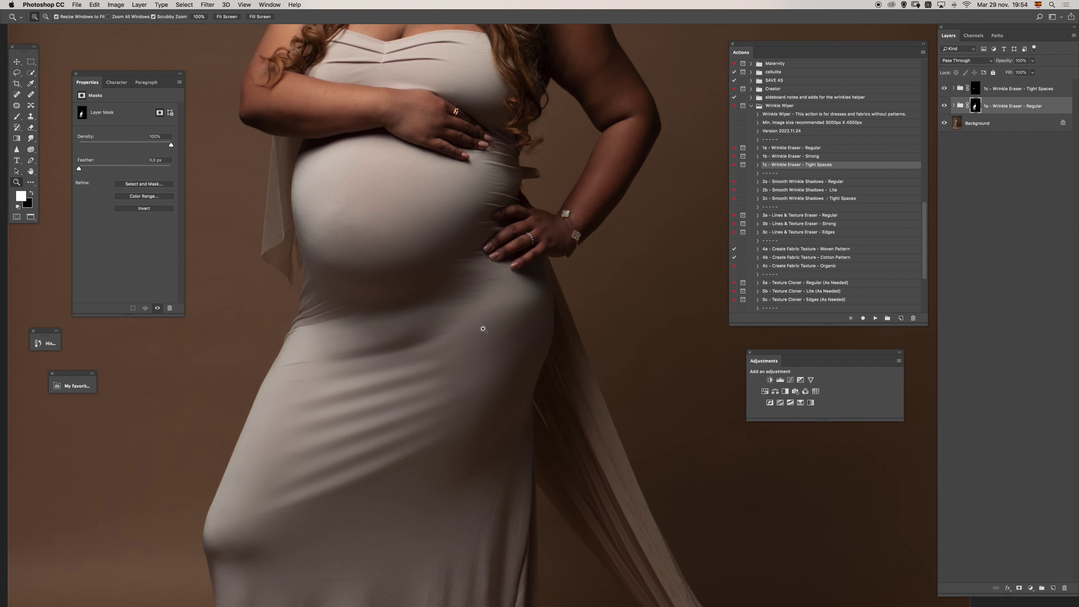
left_click(831, 183)
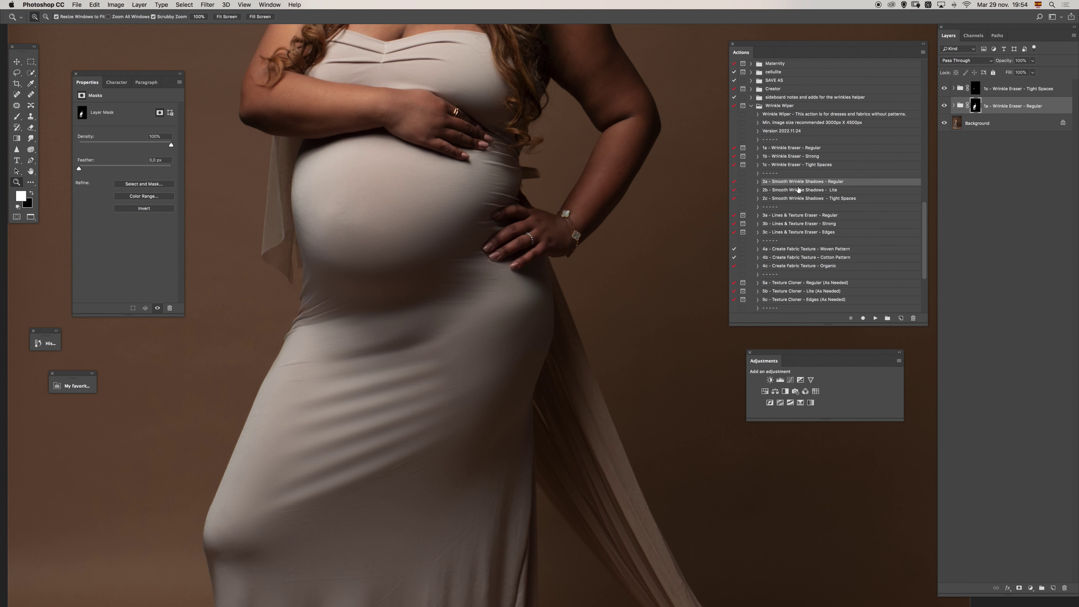
left_click(875, 317)
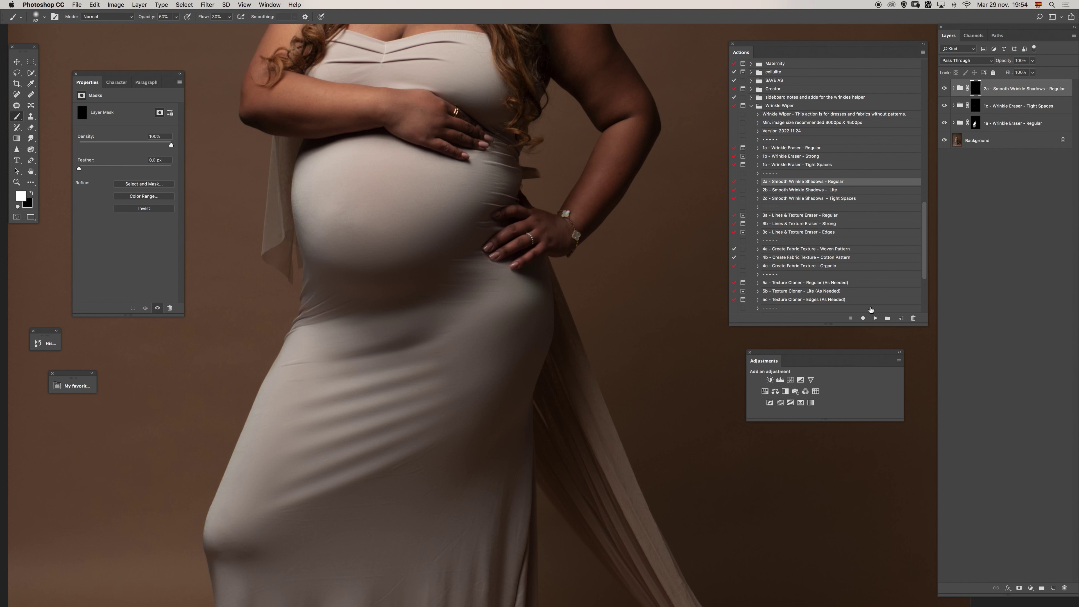
Step: Smooth the shadows at the side of the belly between the hands with a white brush at 50% opacity
left_click_drag(487, 185, 501, 185)
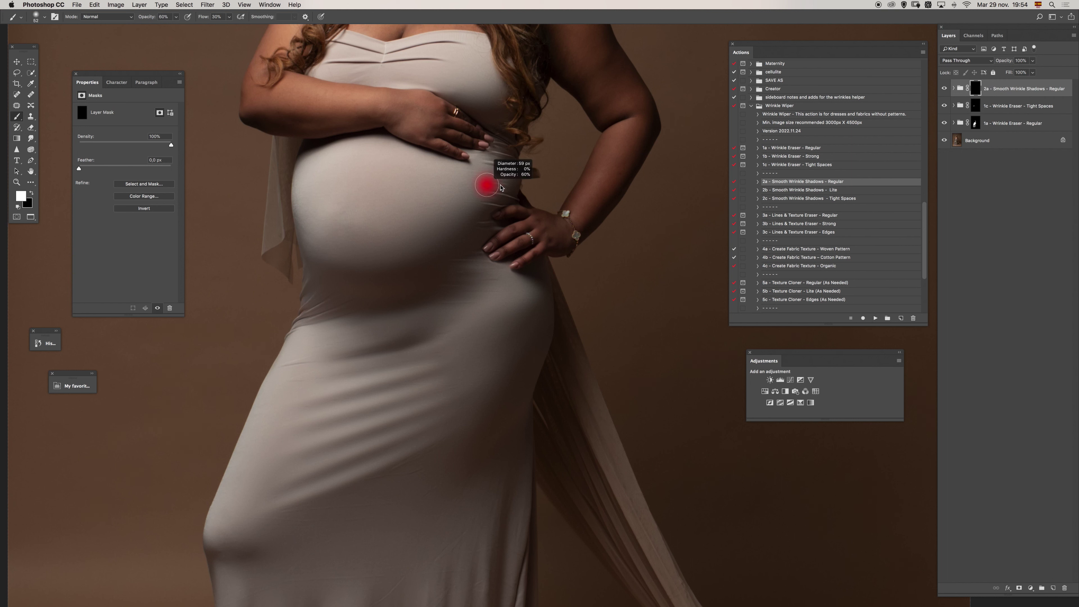
key("5")
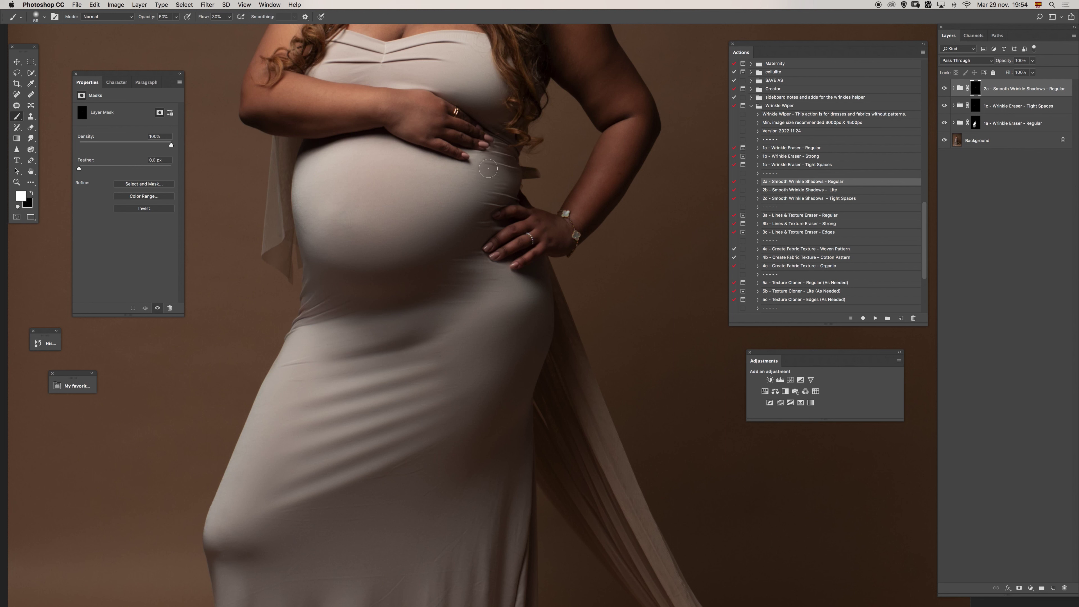
mouse_move(481, 164)
left_mouse_down()
mouse_move(502, 152)
mouse_move(494, 201)
mouse_move(509, 187)
mouse_move(474, 230)
mouse_move(494, 215)
left_mouse_up()
key("x")
scroll(515, 216, "down", 3)
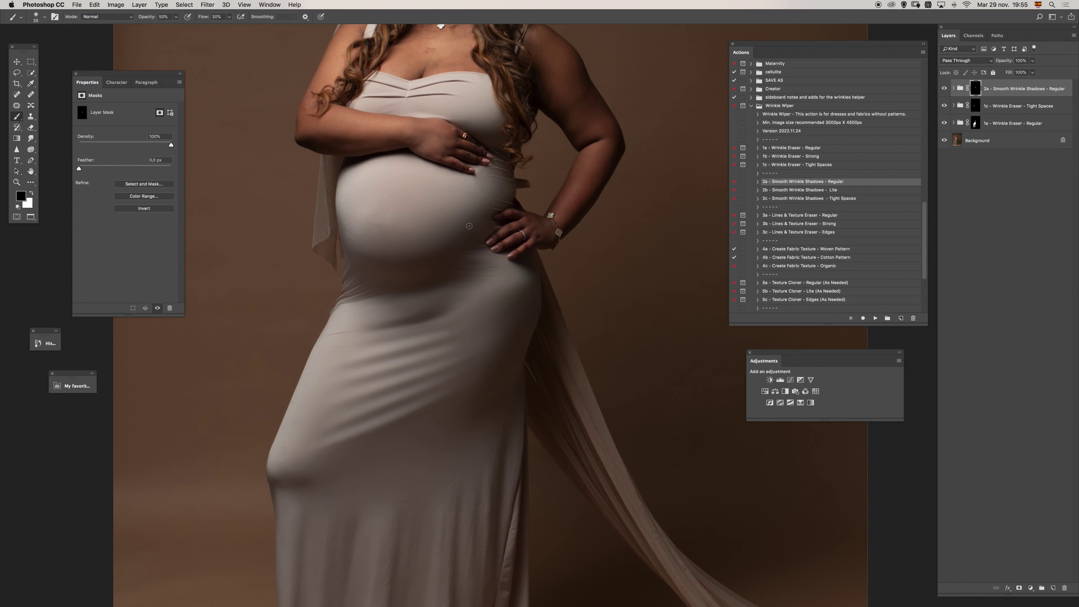
Step: Smooth the wrinkle shadows beneath the belly and across the thigh with a larger white brush on the 2a mask
left_click_drag(438, 252, 467, 253)
key("x")
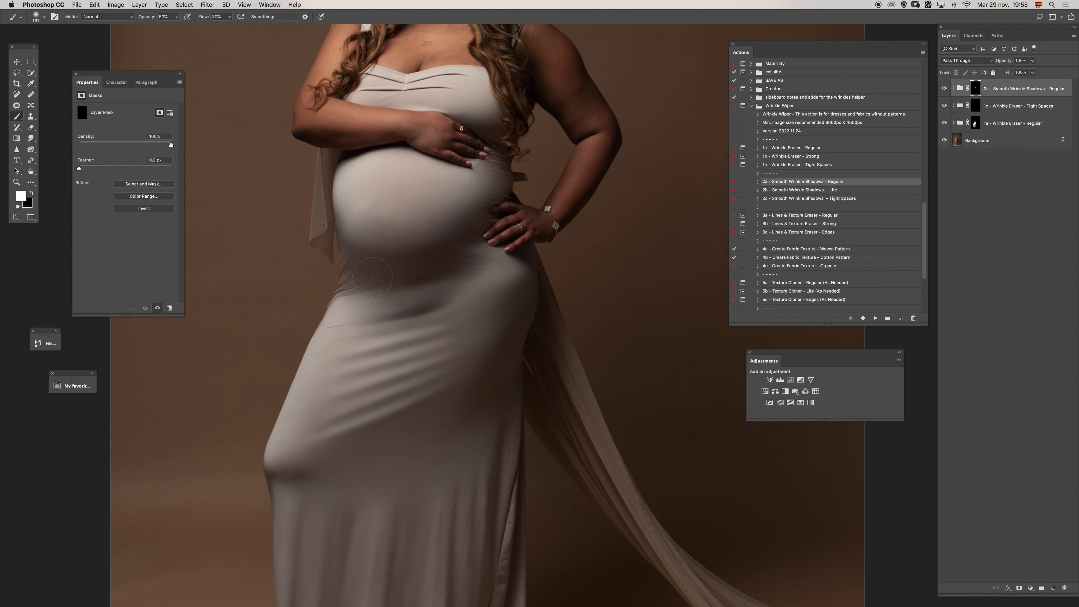
mouse_move(466, 256)
left_mouse_down()
mouse_move(482, 287)
mouse_move(481, 261)
left_mouse_up()
left_click_drag(496, 193, 492, 187)
left_click_drag(467, 256, 464, 176)
left_click_drag(399, 281, 424, 281)
mouse_move(348, 330)
left_mouse_down()
mouse_move(339, 295)
mouse_move(408, 282)
left_mouse_up()
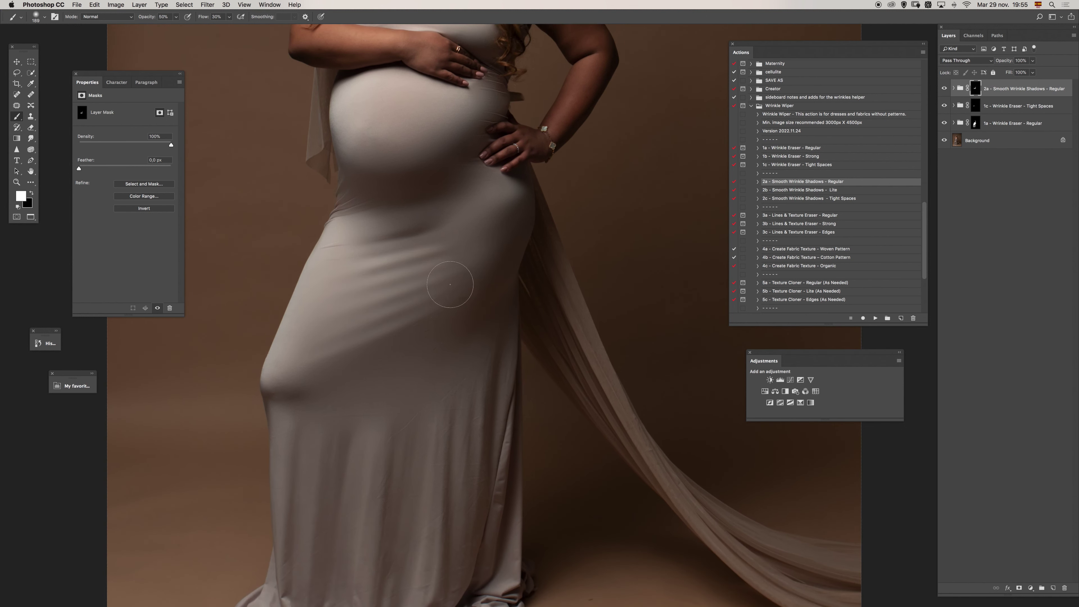
mouse_move(353, 255)
left_mouse_down("ctrl+alt")
mouse_move(344, 256)
mouse_move(373, 241)
mouse_move(378, 322)
left_mouse_up("ctrl+alt")
scroll(378, 363, "down", 3)
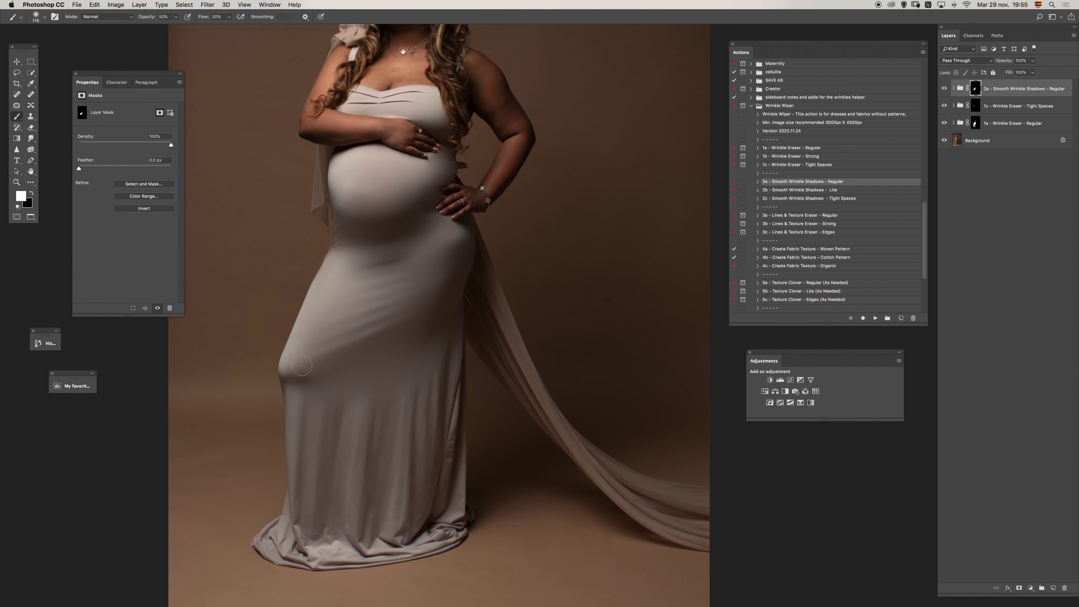
Step: Undo the last mask stroke and smooth the lower skirt's fold shadows with the brush at 20% opacity and flow
key("x")
left_click_drag(395, 380, 419, 385, "ctrl+alt")
key("x")
left_click_drag(344, 393, 313, 409, "ctrl+alt")
key("super+z")
key("2")
key("shift+2")
left_click_drag(391, 400, 381, 399, "ctrl+alt")
mouse_move(441, 446)
left_mouse_down("ctrl+alt")
mouse_move(431, 445)
mouse_move(456, 443)
left_mouse_up("ctrl+alt")
left_click_drag(451, 463, 451, 481)
left_click_drag(321, 499, 325, 498)
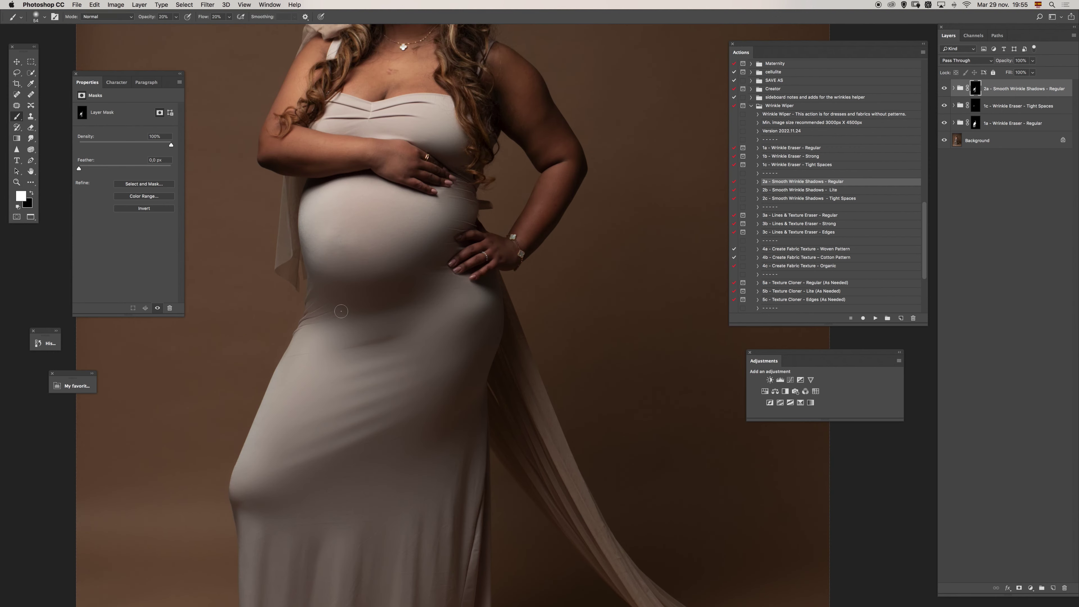
Step: Touch up the front waist edge with black on the 2a mask and run the 2c - Smooth Wrinkle Shadows - Tight Spaces action
key("x")
mouse_move(302, 318)
left_mouse_down()
mouse_move(319, 318)
mouse_move(276, 333)
mouse_move(277, 315)
mouse_move(268, 346)
left_mouse_up()
left_click(807, 199)
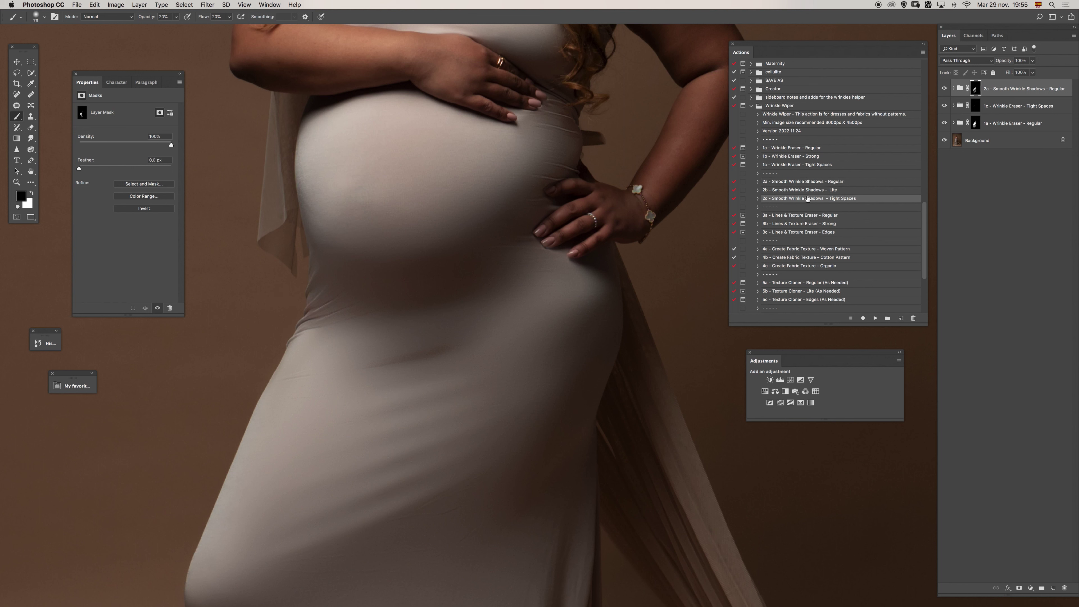
left_click(875, 317)
Step: Redo the strokes over the front waist crease shadows on the 2c mask with an adjusted white brush at 40% opacity
mouse_move(338, 333)
left_mouse_down()
mouse_move(331, 338)
mouse_move(331, 323)
left_mouse_up()
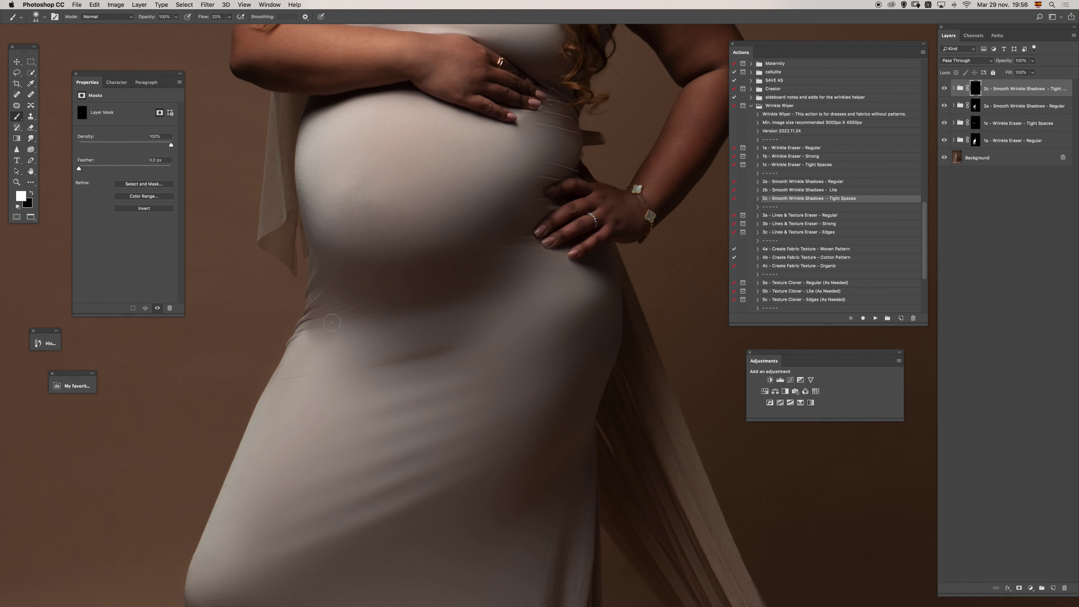
key("super+z")
left_click_drag(331, 324, 337, 324, "ctrl+alt")
key("bracketright")
left_click_drag(451, 368, 392, 373, "super")
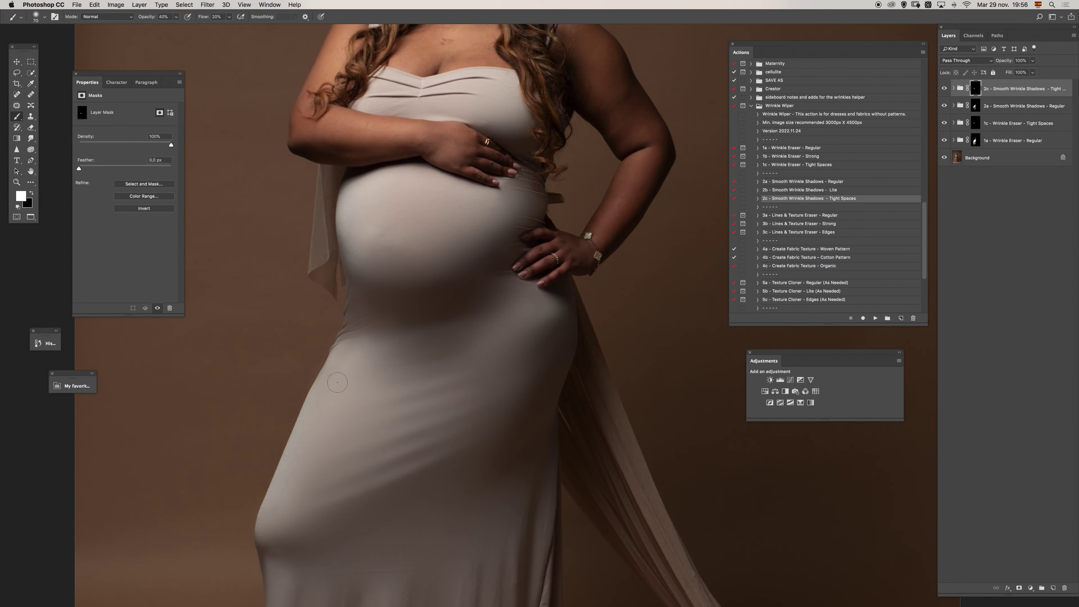
left_click_drag(509, 284, 493, 284, "ctrl+alt")
left_click_drag(533, 258, 528, 258, "ctrl+alt")
key("super+z")
Step: Refine the 2a - Smooth Wrinkle Shadows - Regular mask around the hand on the hip and reselect the 2c mask
left_click(976, 106)
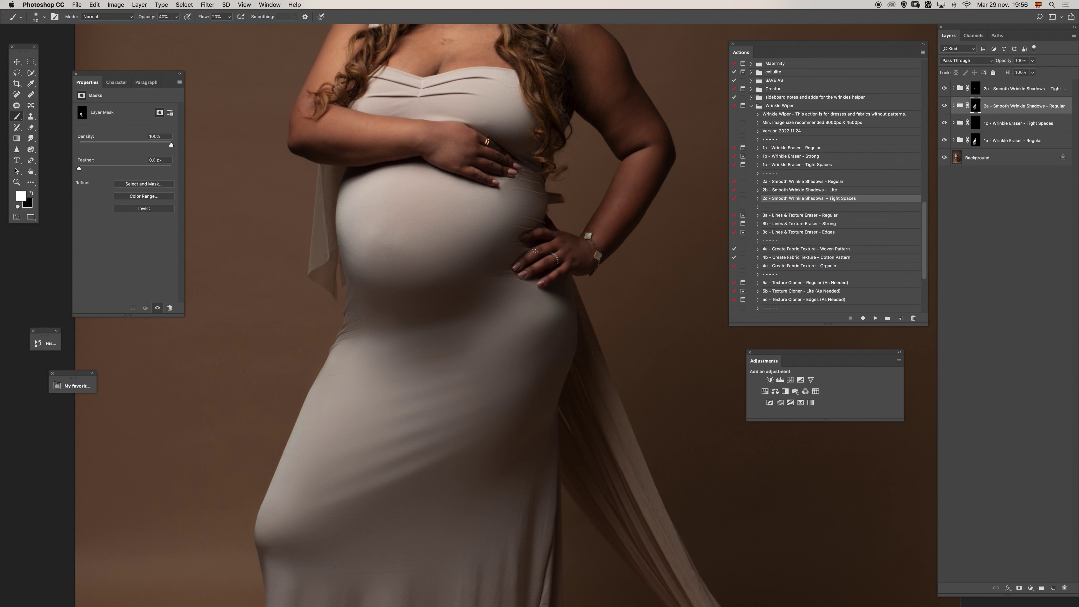
left_click_drag(534, 251, 552, 246)
key("x")
left_click(976, 89)
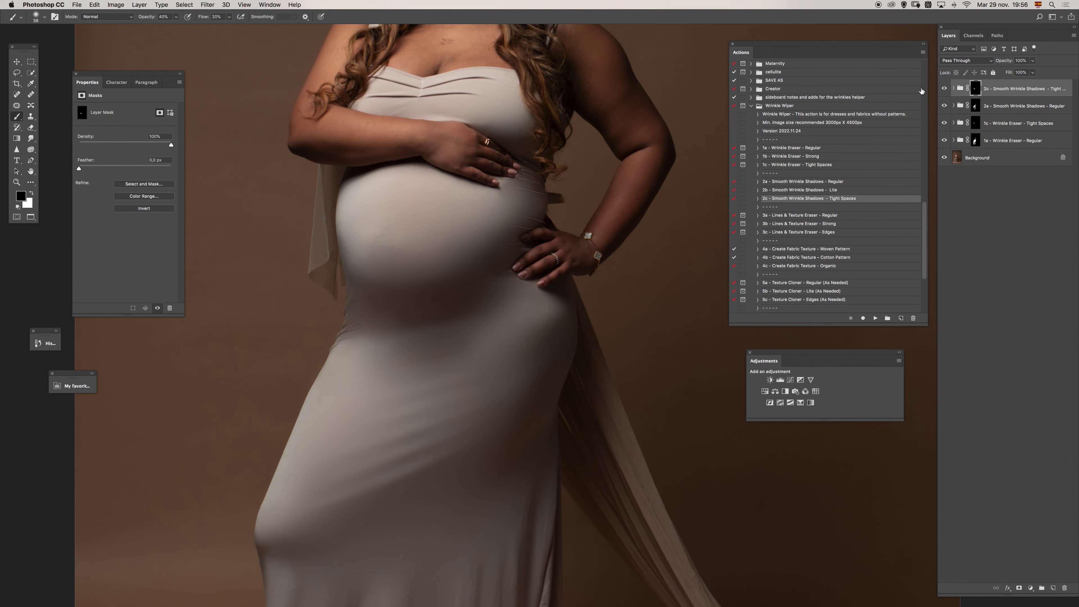
Step: Refine the 2c mask around the hand on the hip and the neighbouring belly creases, alternating black and white
key("x")
left_click(547, 248, "ctrl+alt")
left_click(515, 262, "ctrl+alt")
left_click_drag(527, 254, 540, 254)
key("x")
key("x")
left_click_drag(571, 257, 536, 258)
left_click_drag(507, 337, 475, 310)
mouse_move(385, 189)
left_mouse_down()
mouse_move(402, 190)
mouse_move(391, 187)
left_mouse_up()
key("x")
key("x")
Step: Run the 3a - Lines & Texture Eraser - Regular action and set the brush to 100% opacity and flow
left_click(810, 217)
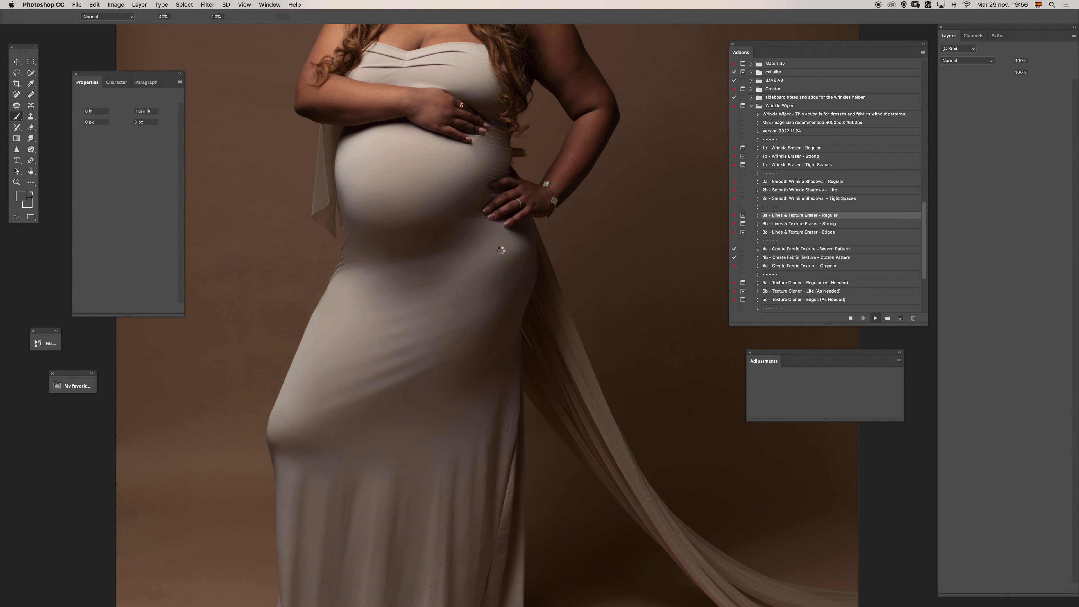
mouse_move(493, 147)
left_mouse_down()
mouse_move(513, 157)
mouse_move(492, 171)
mouse_move(441, 172)
left_mouse_up()
key("b")
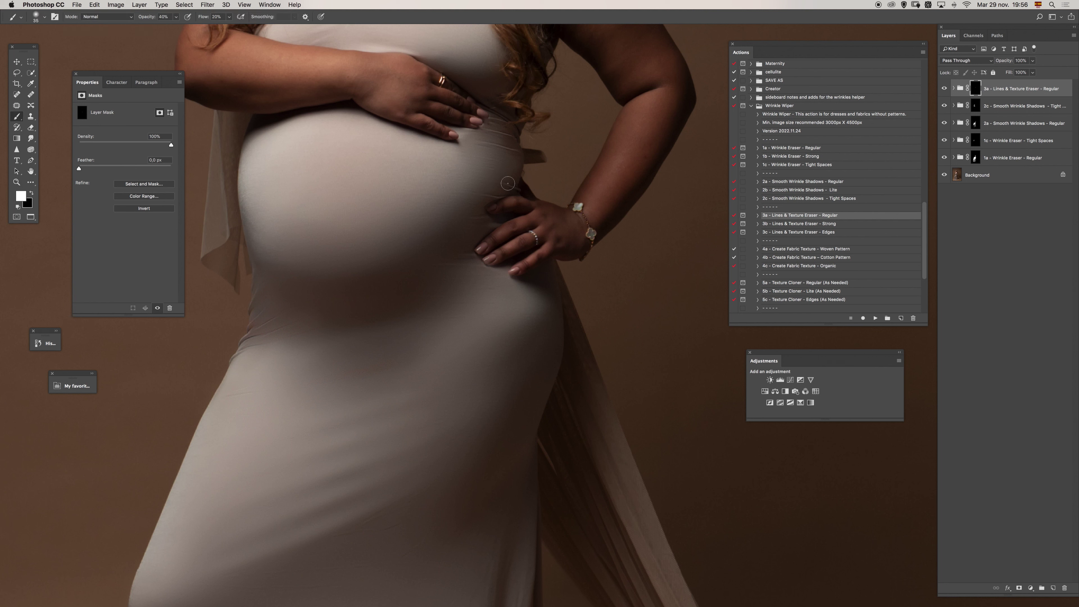
key("0")
mouse_move(508, 188)
left_mouse_down()
mouse_move(493, 179)
mouse_move(509, 180)
mouse_move(470, 208)
mouse_move(496, 210)
mouse_move(491, 193)
mouse_move(505, 187)
left_mouse_up()
Step: Try a full-strength stroke on the 3a mask beside the hand on the hip and undo it
key("x")
key("x")
left_click_drag(480, 225, 485, 238)
key("super+z")
Step: Paint white on the 3a mask over the lines at the front waist and below the belly at 100% opacity
key("z")
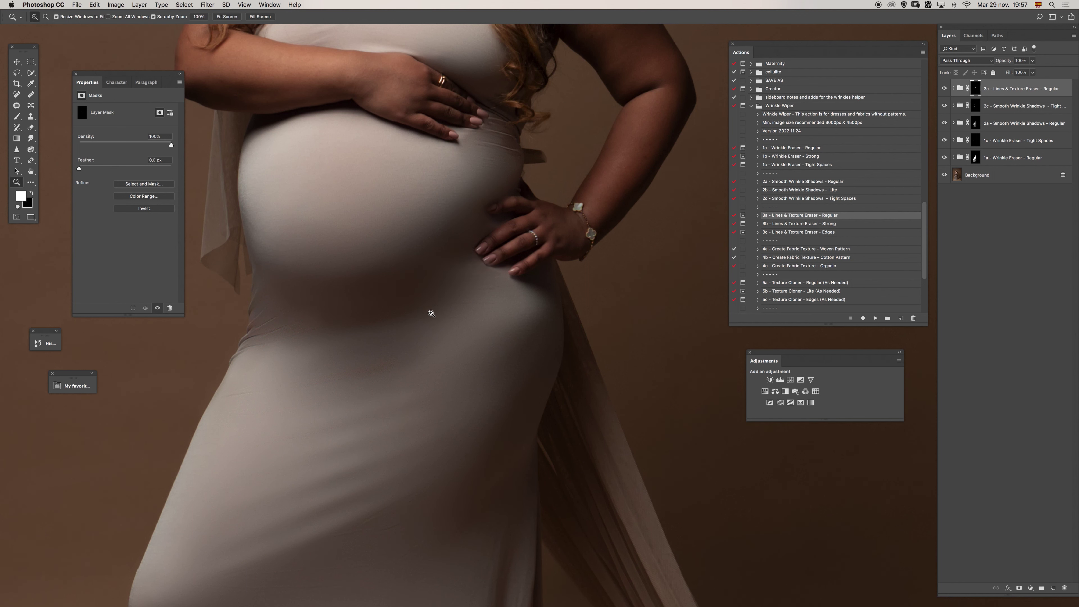
left_click(431, 313, "alt")
key("b")
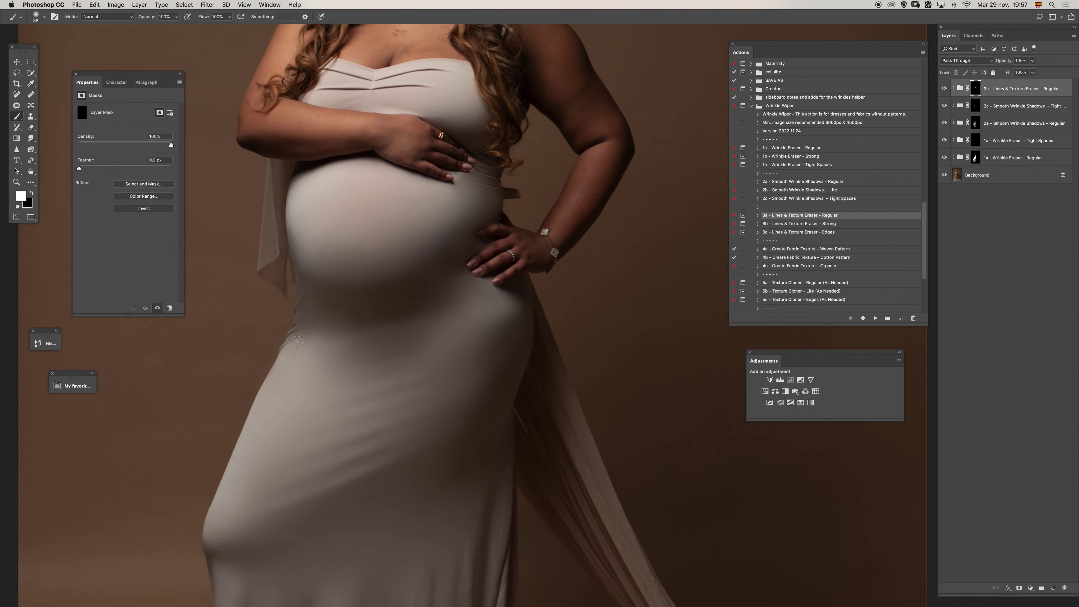
left_click_drag(314, 331, 315, 325)
left_click(375, 298)
mouse_move(380, 301)
left_mouse_down()
mouse_move(417, 245)
mouse_move(380, 296)
left_mouse_up()
Step: Paint out the fabric lines on the belly side between the two hands on the 3a mask
key("z")
left_click_drag(465, 206, 489, 219)
key("b")
mouse_move(430, 258)
left_mouse_down()
mouse_move(417, 261)
mouse_move(444, 245)
mouse_move(399, 240)
mouse_move(407, 243)
left_mouse_up()
mouse_move(415, 215)
left_mouse_down()
mouse_move(420, 207)
mouse_move(418, 241)
mouse_move(432, 221)
left_mouse_up()
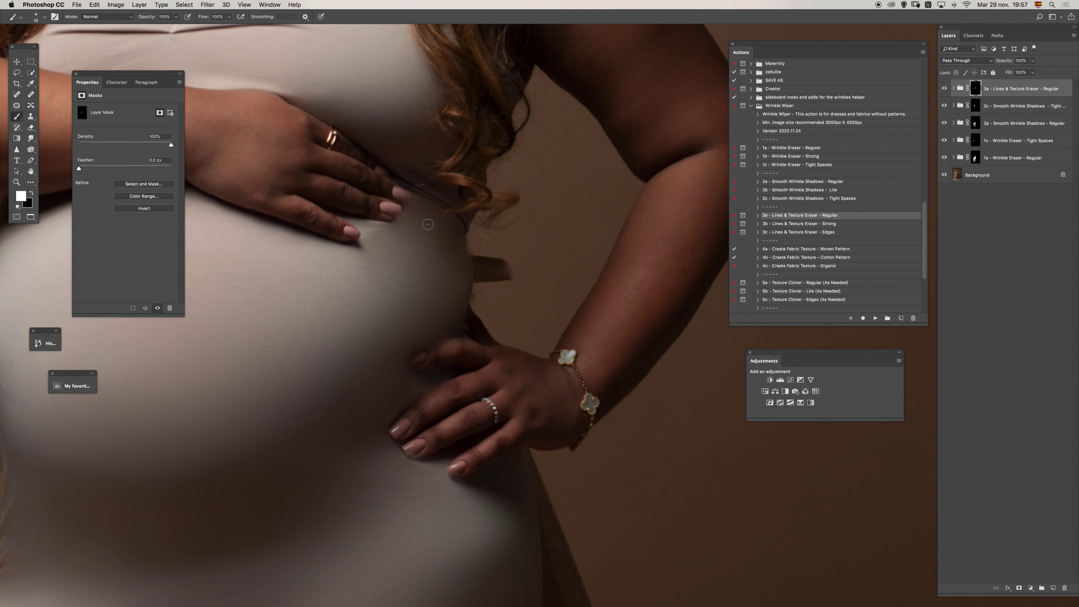
Step: Soften the lines on the belly and upper skirt on the 3a mask with white at 20% opacity and flow
key("x")
key("x")
key("2")
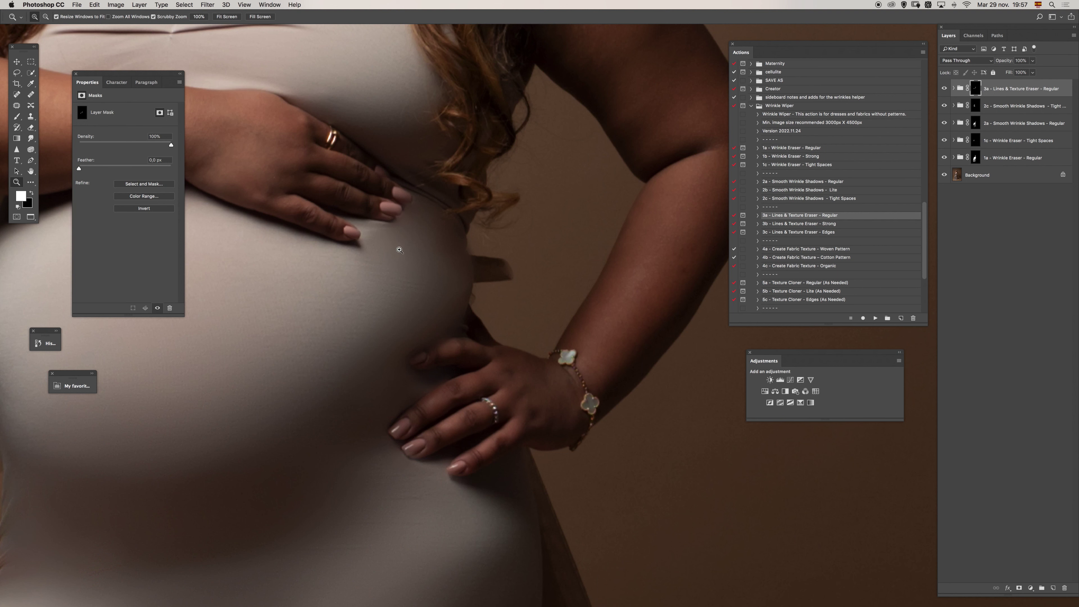
left_click_drag(399, 248, 361, 249)
left_click_drag(386, 304, 396, 241)
left_click_drag(331, 387, 307, 387)
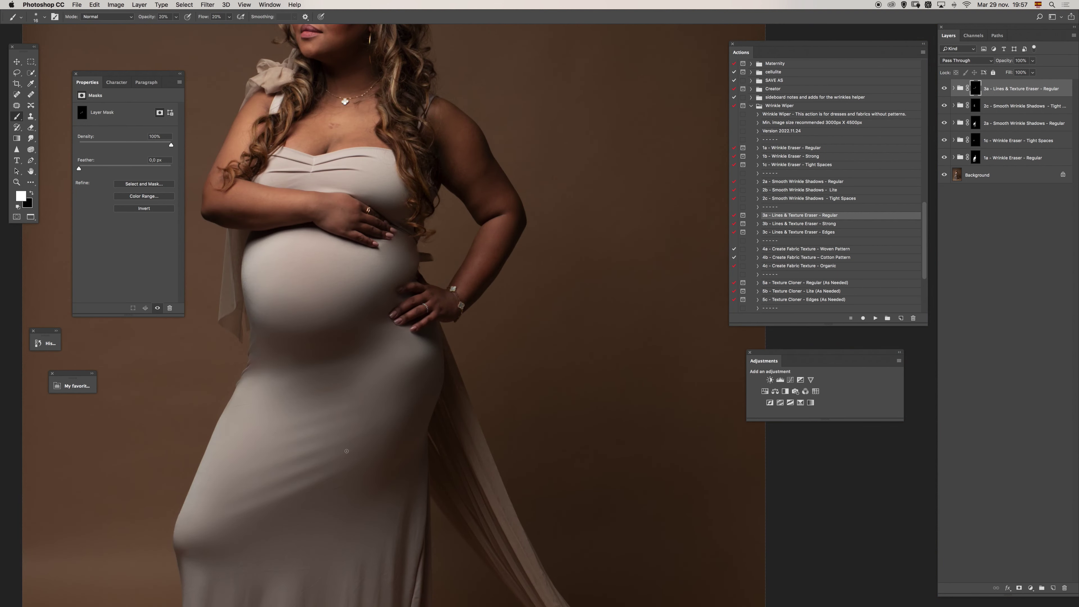
mouse_move(344, 450)
left_mouse_down()
mouse_move(369, 451)
mouse_move(353, 441)
mouse_move(352, 373)
left_mouse_up()
mouse_move(347, 440)
left_mouse_down()
mouse_move(375, 440)
mouse_move(325, 462)
mouse_move(368, 462)
left_mouse_up()
Step: Smooth the upper skirt and thigh folds on the 3a mask with a larger white brush at 40% opacity
key("4")
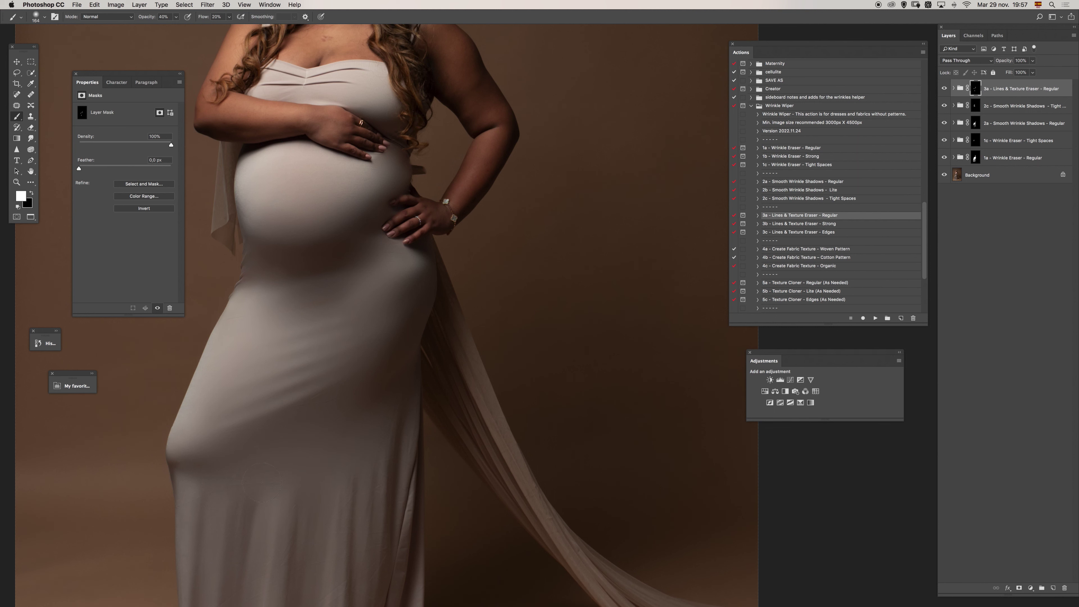
scroll(281, 445, "down", 2)
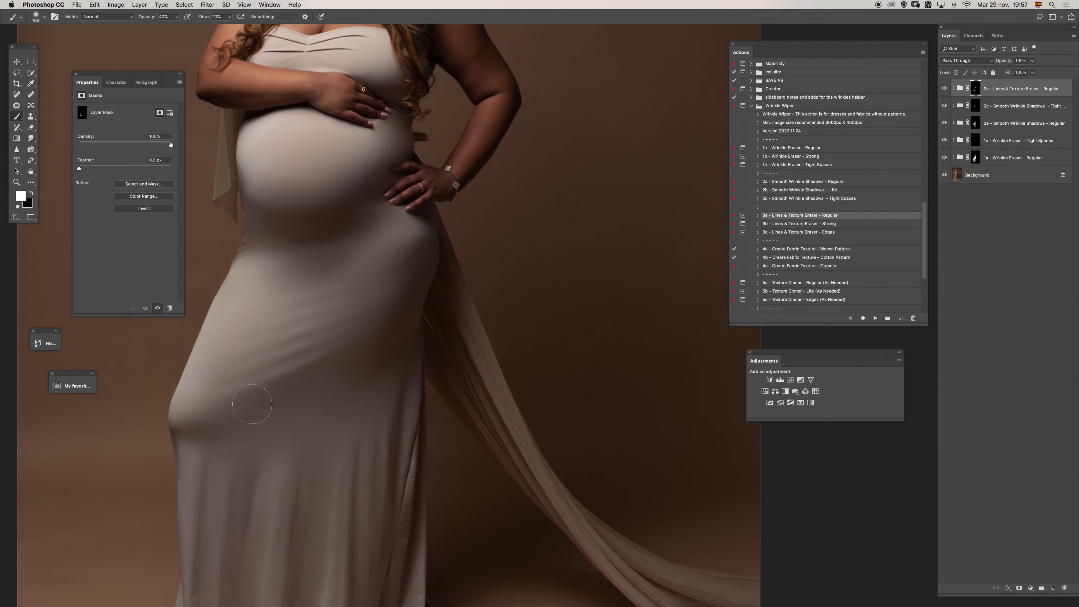
left_click_drag(356, 374, 313, 374)
left_click_drag(344, 288, 325, 288)
left_click_drag(313, 337, 333, 324)
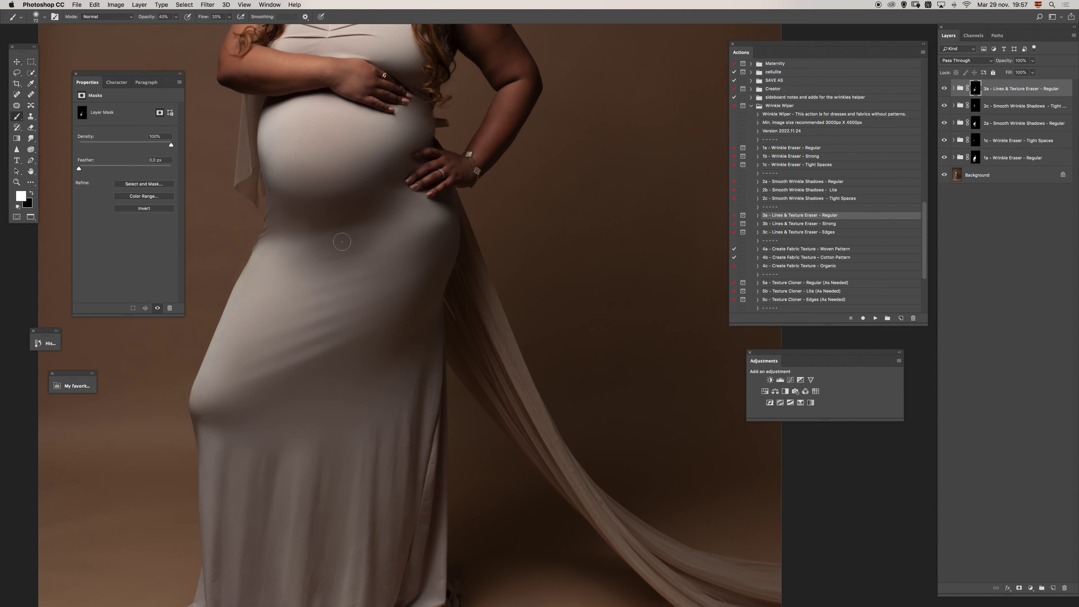
left_click_drag(265, 408, 281, 408)
left_click_drag(283, 395, 323, 332)
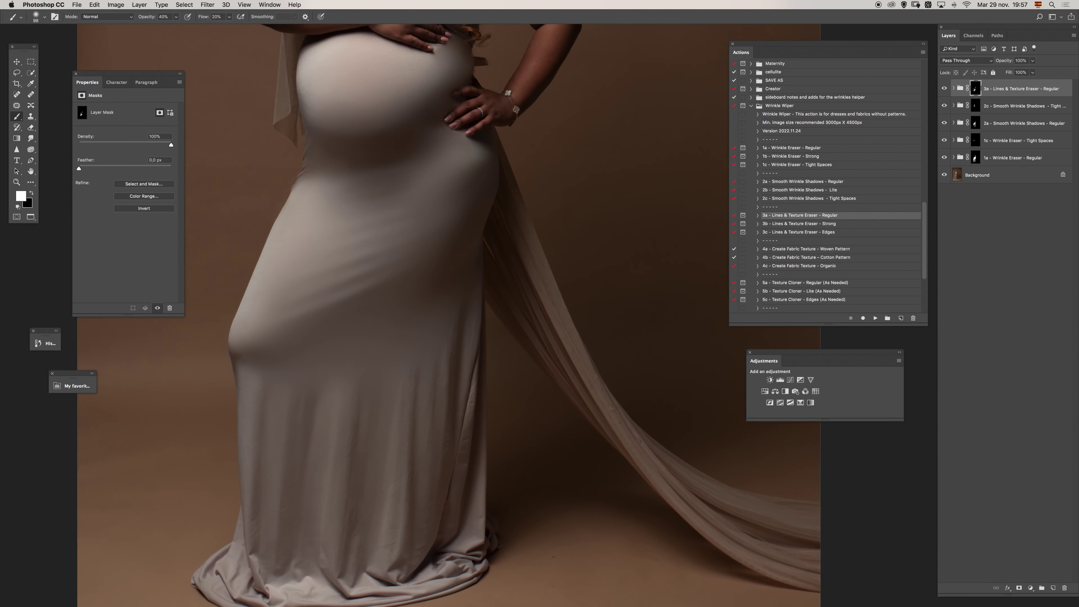
Step: Paint white over the vertical folds below the knee and along the skirt's back edge on the 3a mask
left_click_drag(277, 368, 268, 370)
left_click_drag(280, 409, 263, 410)
left_click_drag(338, 389, 353, 389)
left_click_drag(451, 370, 439, 370)
left_click_drag(458, 304, 465, 303)
scroll(442, 340, "down", 3)
mouse_move(403, 453)
left_mouse_down()
mouse_move(395, 482)
mouse_move(382, 486)
left_mouse_up()
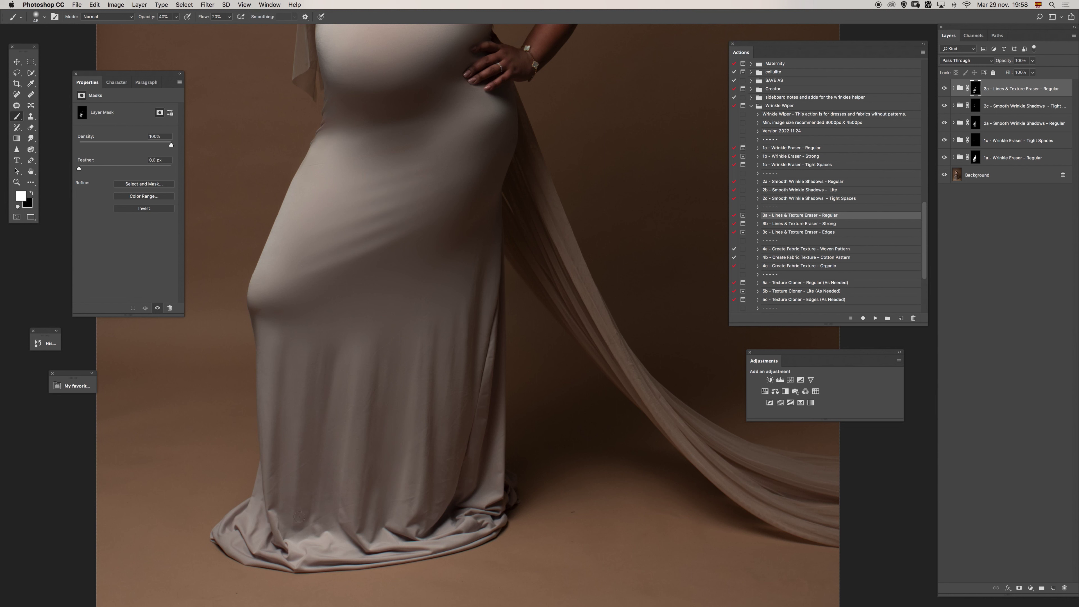
Step: Smooth the lines in the lower skirt down to the hem on the 3a mask with resized white brush strokes
left_click_drag(282, 499, 269, 440)
left_click_drag(288, 482, 281, 482)
left_click_drag(397, 465, 429, 471)
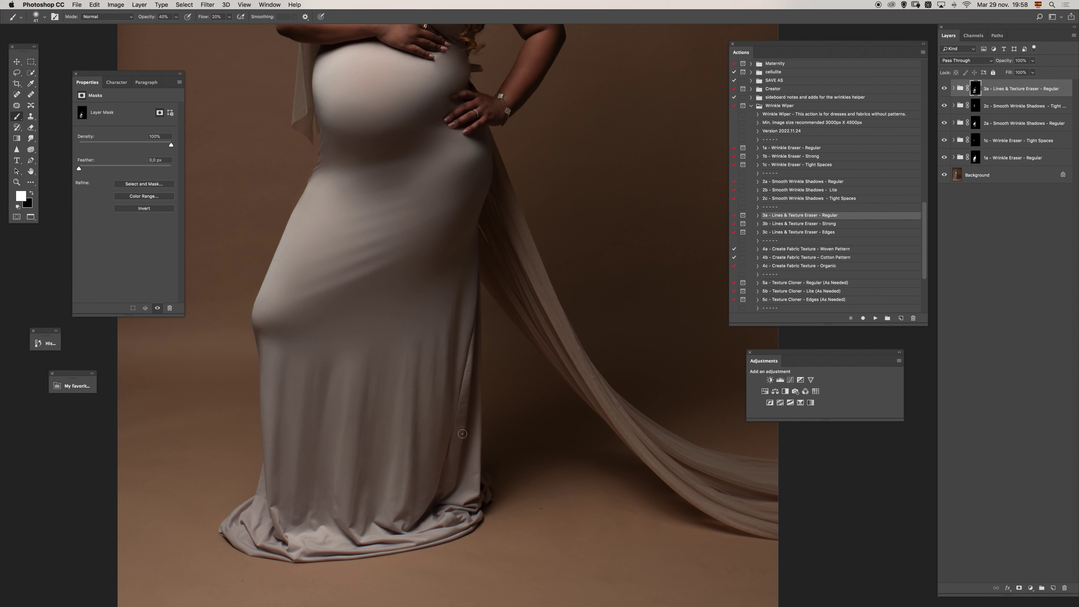
left_click_drag(471, 423, 468, 423)
left_click_drag(465, 337, 476, 337)
mouse_move(442, 375)
left_mouse_down()
mouse_move(425, 402)
mouse_move(382, 388)
left_mouse_up()
left_click_drag(368, 443, 367, 443)
left_click_drag(331, 493, 319, 508)
Step: Set up a 37 px brush at the front waist edge and switch to black for the 3a mask
scroll(374, 340, "up", 5)
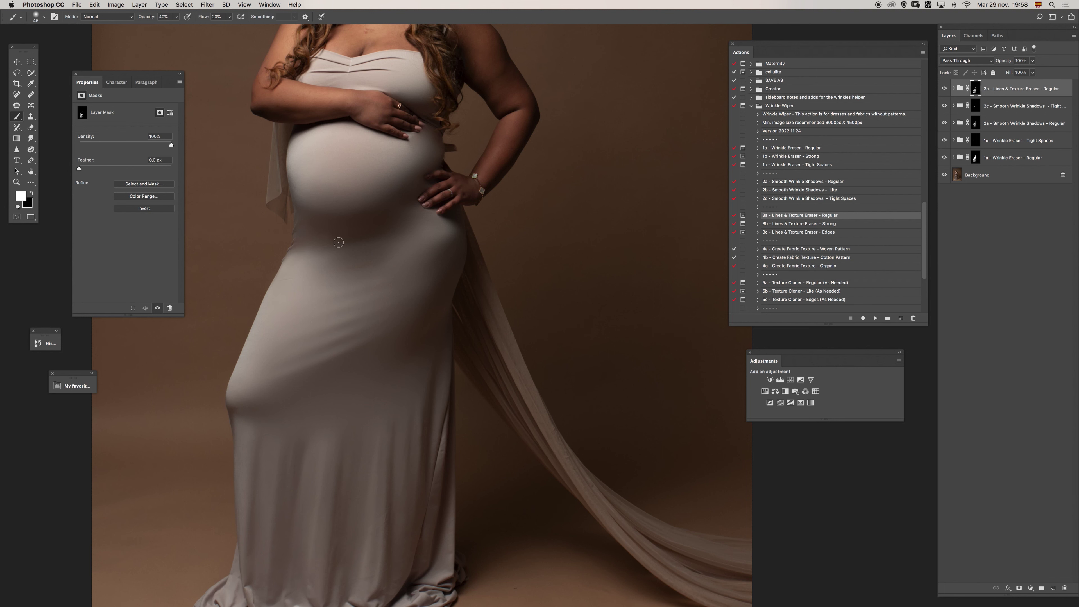
scroll(306, 235, "up", 3)
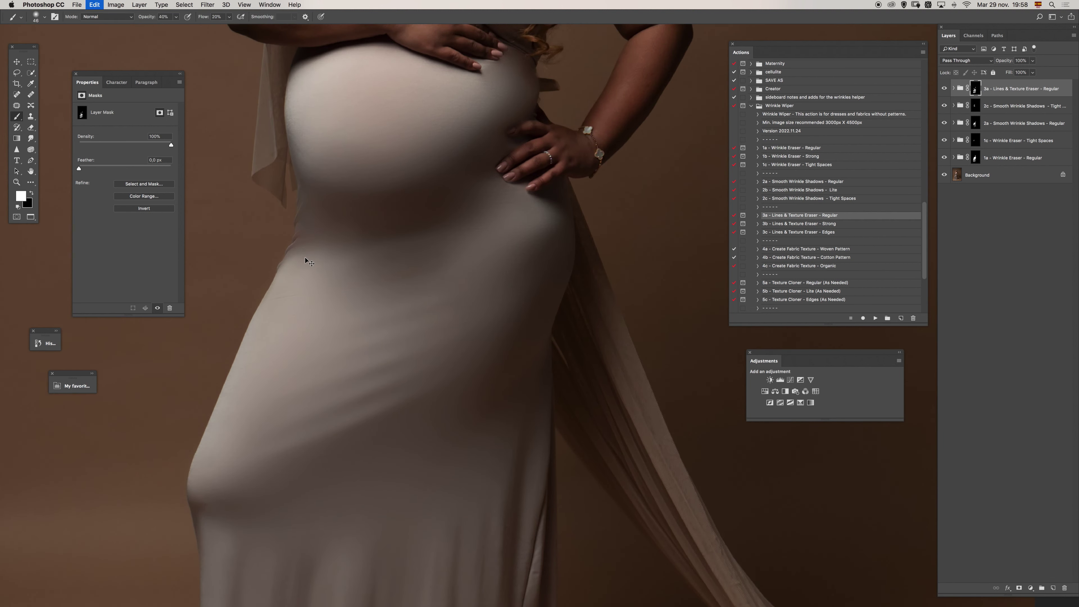
scroll(308, 252, "up", 2)
left_click_drag(308, 242, 313, 241)
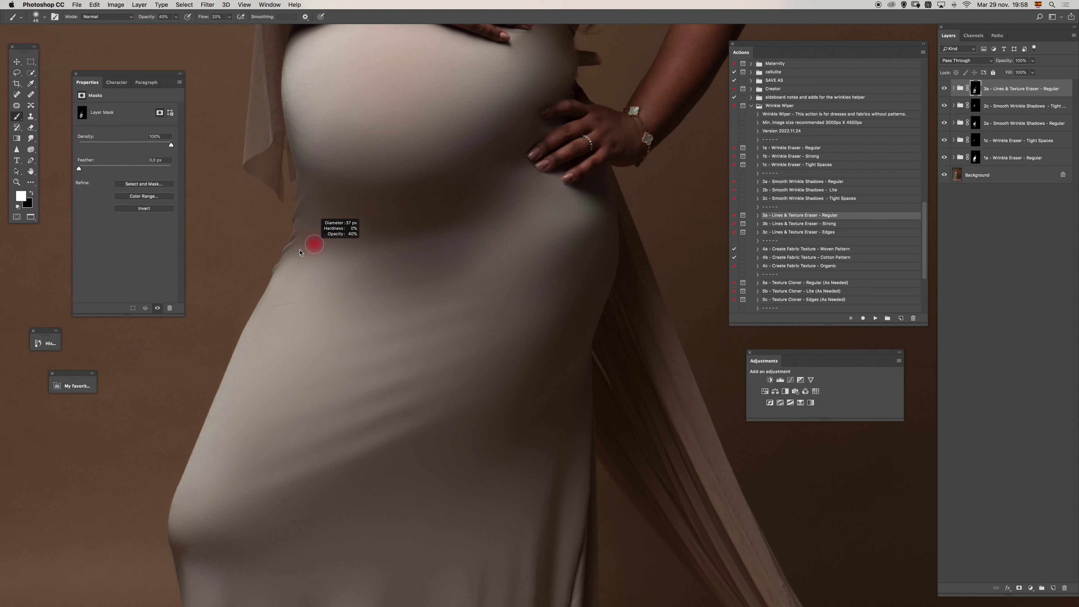
scroll(318, 238, "up", 2)
key("x")
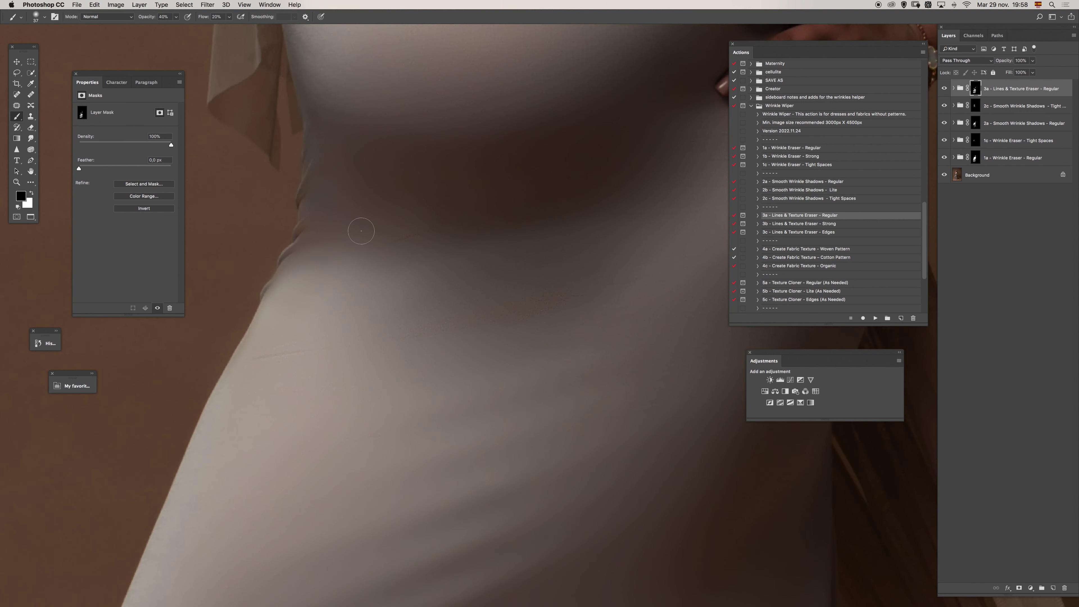
Step: Compare the front waist with and without the 2c, 2a and 3a effects by toggling each one's visibility
left_click(943, 106)
left_click(944, 106)
left_click(943, 123)
left_click(944, 123)
left_click(945, 88)
left_click(944, 88)
left_click(948, 89)
left_click(949, 90)
left_click(953, 91)
Step: Undo the last mask edit and retouch the front waist edge and under-belly area on the 3a mask
key("x")
key("super+z")
key("super+z")
key("x")
key("x")
key("x")
left_click_drag(313, 292, 304, 301)
left_click_drag(369, 320, 399, 310)
Step: Restore the dress area beside the hand on the hip with a black brush of about 60 px
mouse_move(578, 242)
left_mouse_down()
mouse_move(555, 264)
mouse_move(512, 265)
mouse_move(532, 243)
mouse_move(578, 247)
left_mouse_up()
key("x")
key("x")
mouse_move(582, 206)
left_mouse_down()
mouse_move(562, 181)
mouse_move(578, 205)
left_mouse_up()
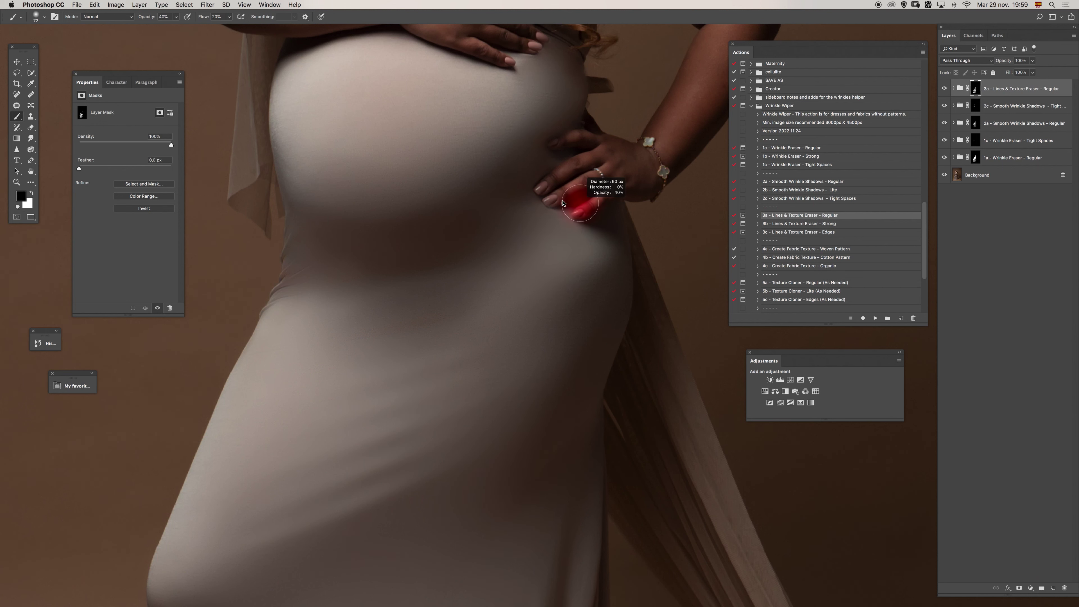
Step: Tone down the eraser effect on the lower skirt of the 3a mask with black at 40% opacity
key("z")
left_click(553, 213, "alt")
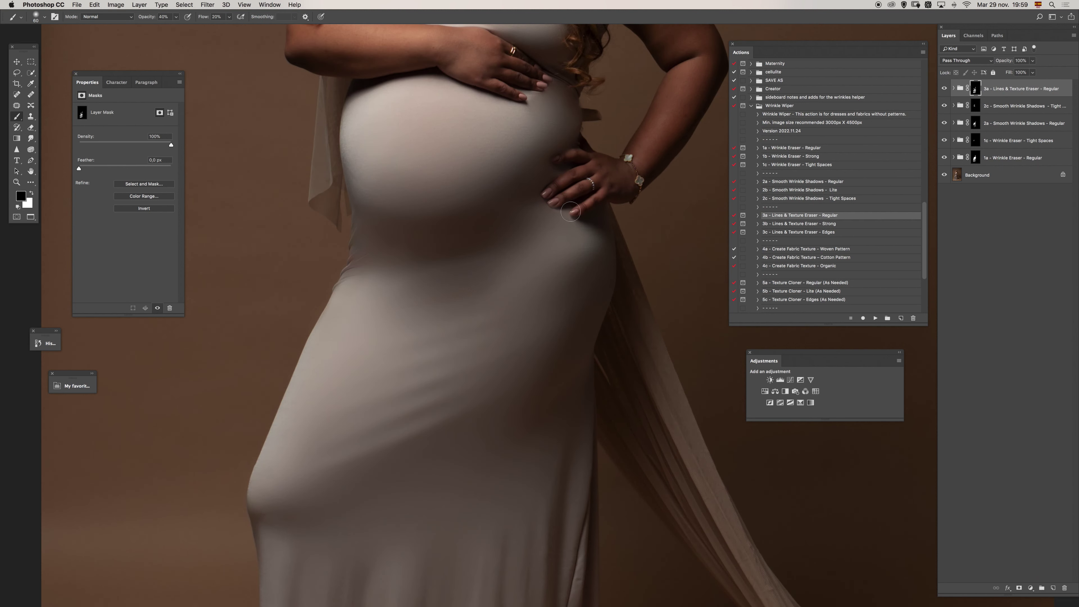
left_click(560, 219, "alt")
left_click(538, 241, "alt")
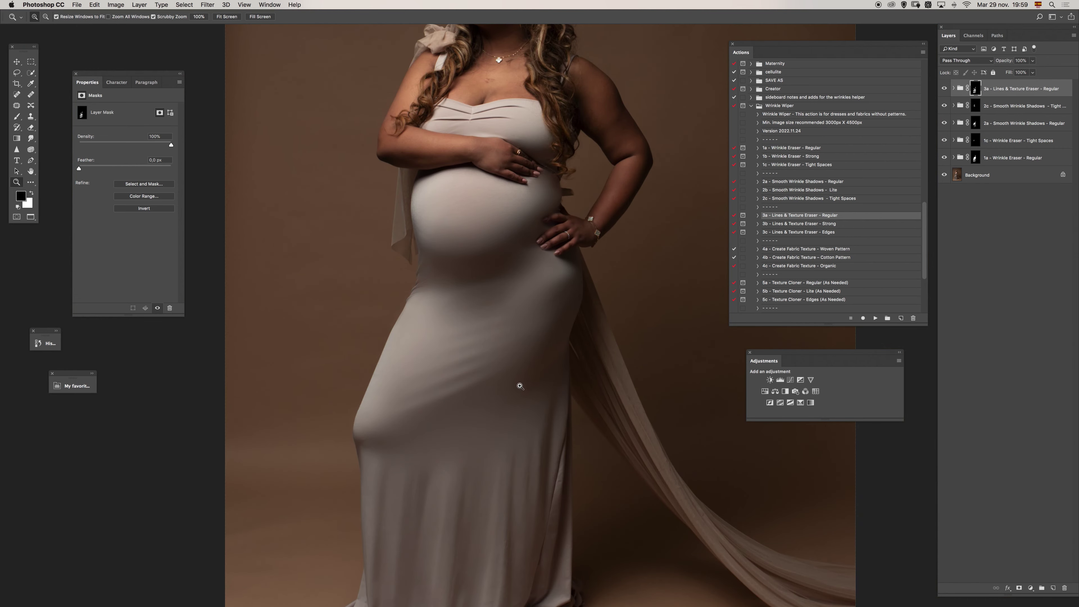
left_click(511, 407, "alt")
key("b")
left_click_drag(519, 456, 509, 402)
left_click_drag(485, 451, 496, 461)
key("z")
left_click(483, 428)
key("b")
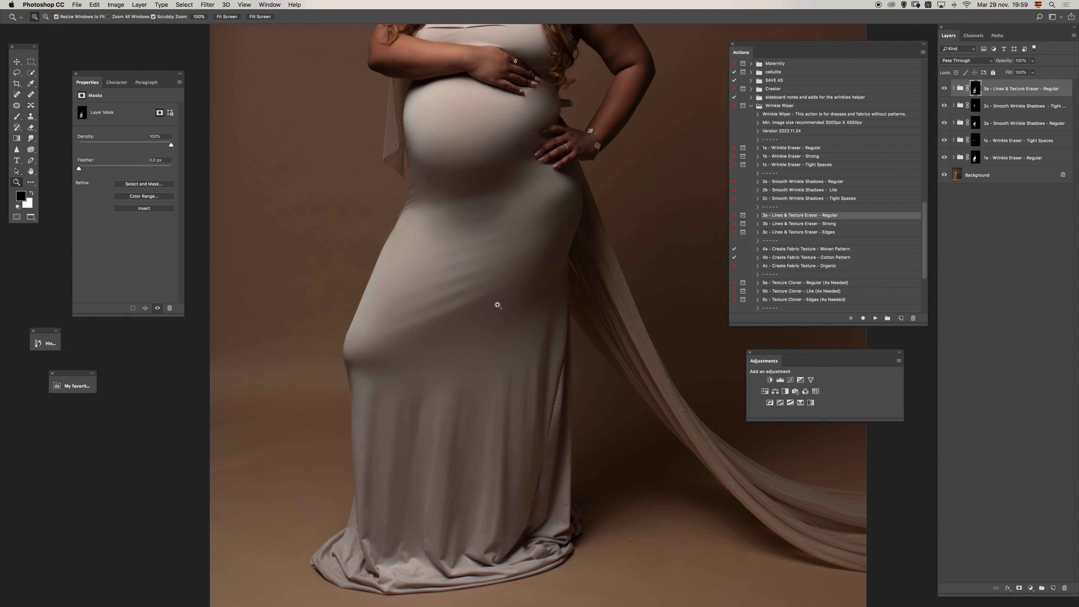
Step: Group all five Wrinkle Wiper effect layers, from 3a down to 1a, into one group
key("super+minus")
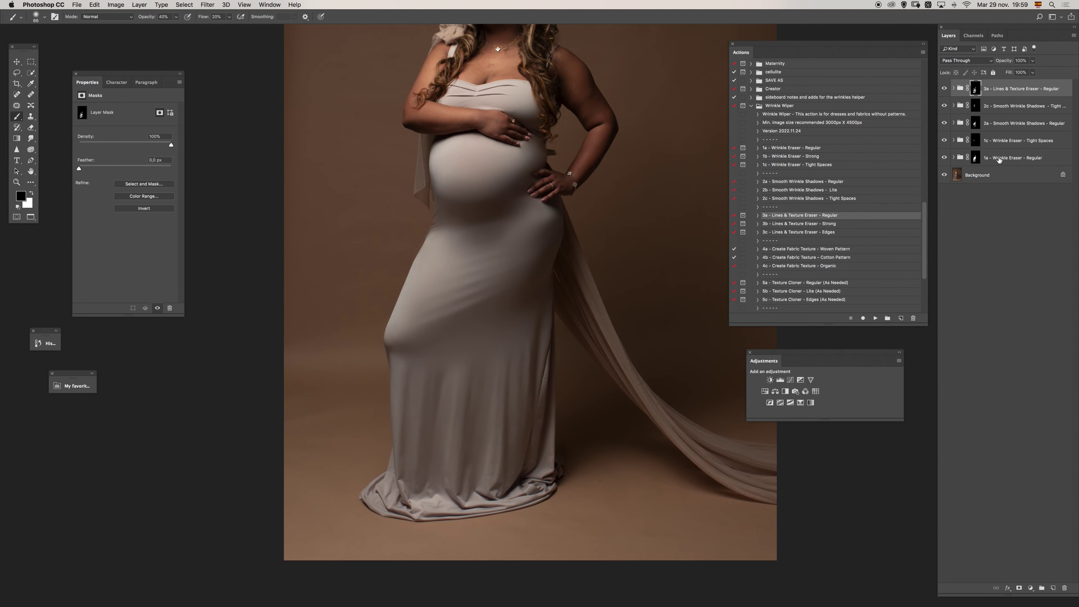
left_click(999, 159, "shift")
key("super+g")
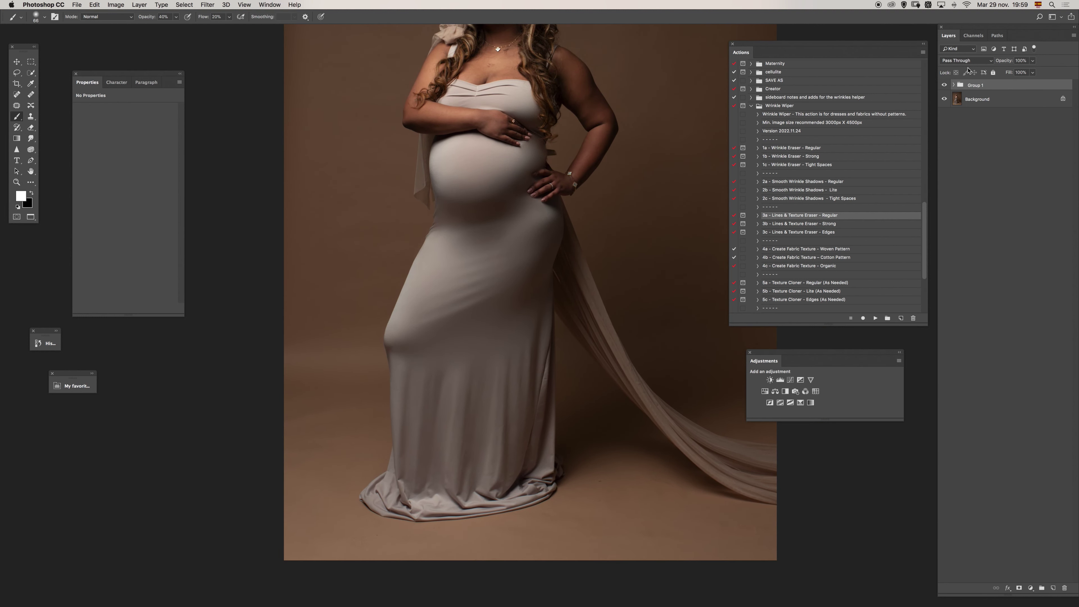
Step: Toggle the new group's visibility to compare the dress before and after retouching
left_click(947, 87)
left_click(947, 86)
left_click(948, 87)
left_click(948, 88)
left_click(949, 92)
left_click(944, 102)
left_click(946, 85)
left_click(945, 85)
Step: Expand Group 1 and compare the dress with and without the 2a, 1a and 2c effects
key("z")
left_click_drag(448, 221, 751, 139)
key("b")
left_click(954, 85)
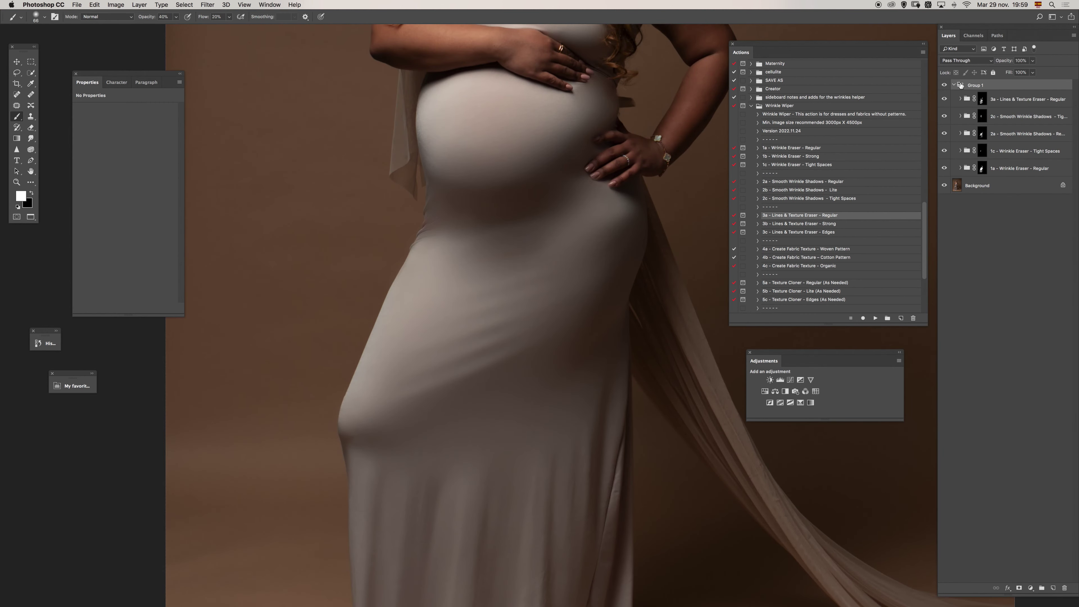
left_click(982, 134)
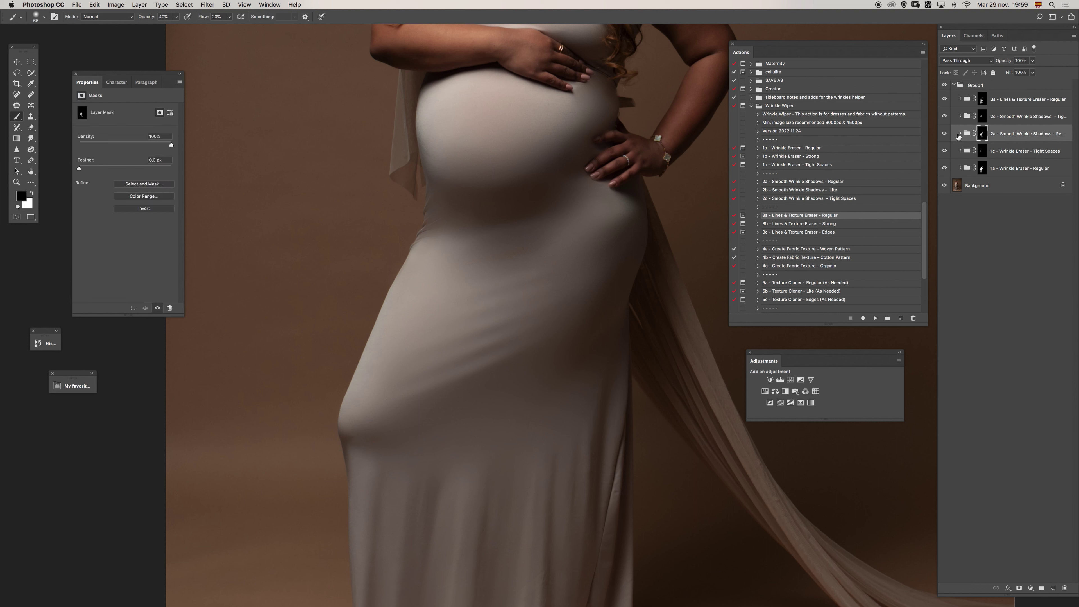
left_click(944, 133)
left_click(944, 133)
left_click(945, 168)
left_click(944, 169)
left_click(943, 116)
left_click(945, 116)
Step: Add a white layer mask to Group 1 and set a large brush to 10% opacity and flow
left_click(980, 86)
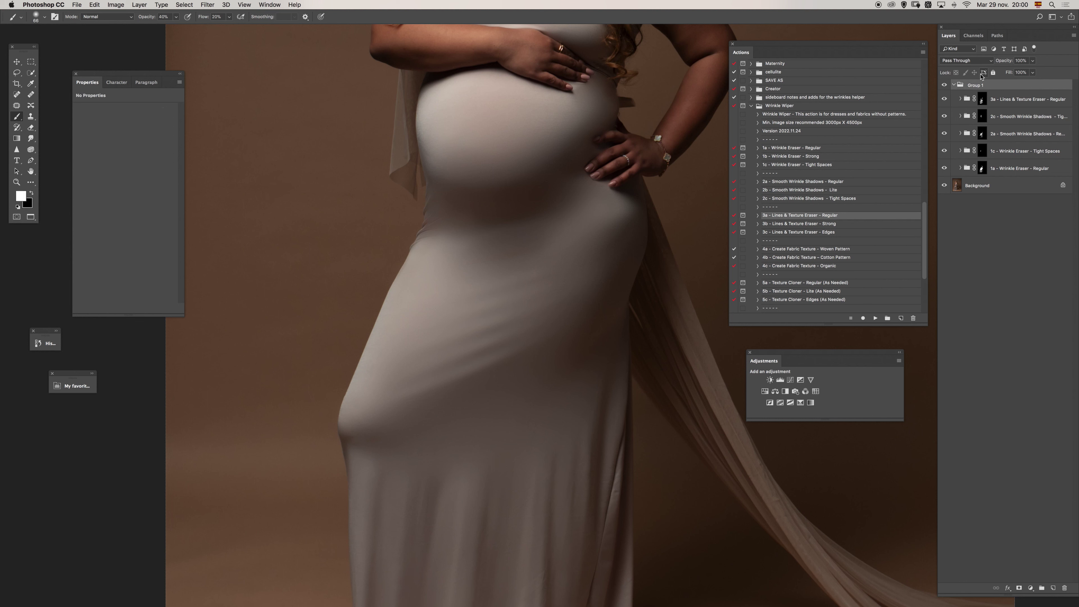
key("super+m")
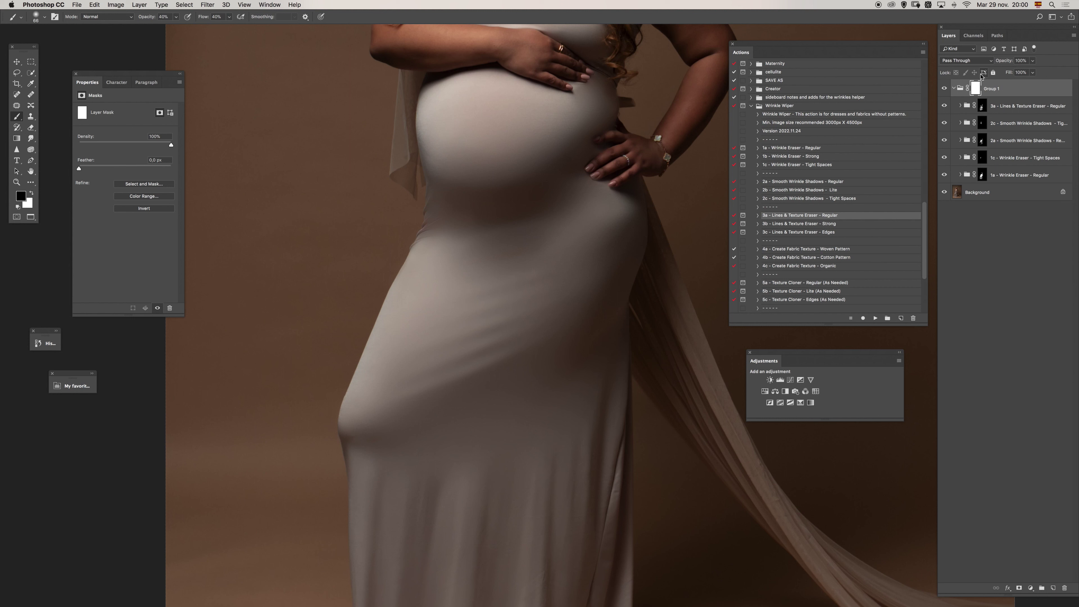
mouse_move(449, 232)
left_mouse_down()
mouse_move(460, 232)
mouse_move(425, 219)
mouse_move(476, 211)
mouse_move(462, 216)
mouse_move(494, 224)
mouse_move(455, 257)
mouse_move(509, 244)
left_mouse_up()
key("shift+1")
key("z")
left_click(496, 247)
key("b")
key("super+space")
key("1")
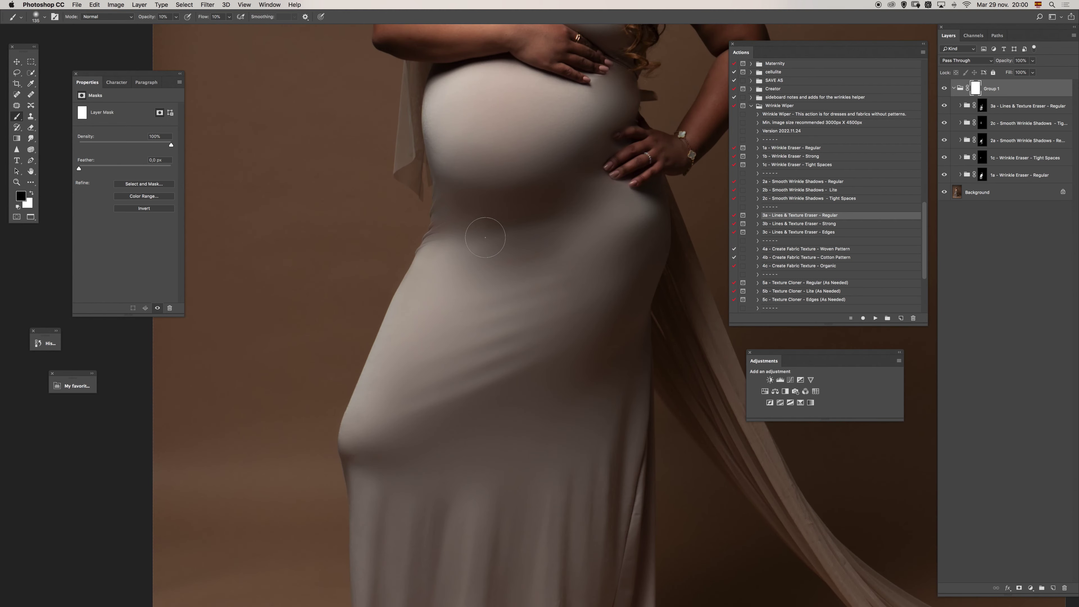
Step: Blend the shadow below the belly on the Group 1 mask, alternating black and white at 10% opacity
key("x")
key("super+space")
mouse_move(510, 231)
left_mouse_down()
mouse_move(501, 246)
mouse_move(477, 222)
left_mouse_up()
key("x")
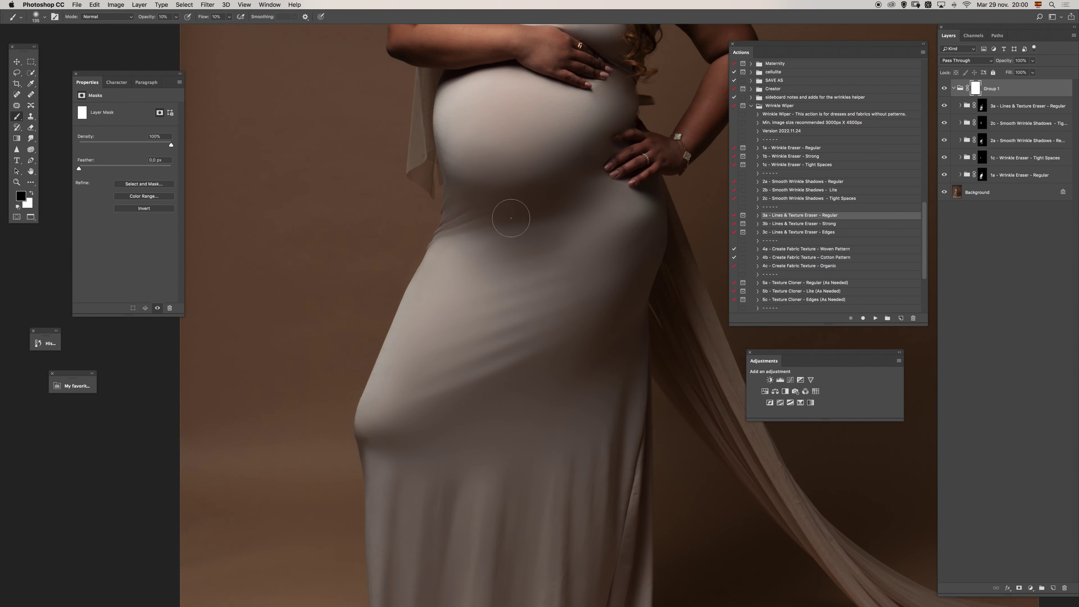
key("x")
left_click_drag(506, 244, 483, 241)
Step: Shrink the brush and raise its opacity to 50% for white touch-ups below the belly on the Group 1 mask
key("z")
left_click(499, 215, "alt")
left_click(508, 228)
key("b")
key("5")
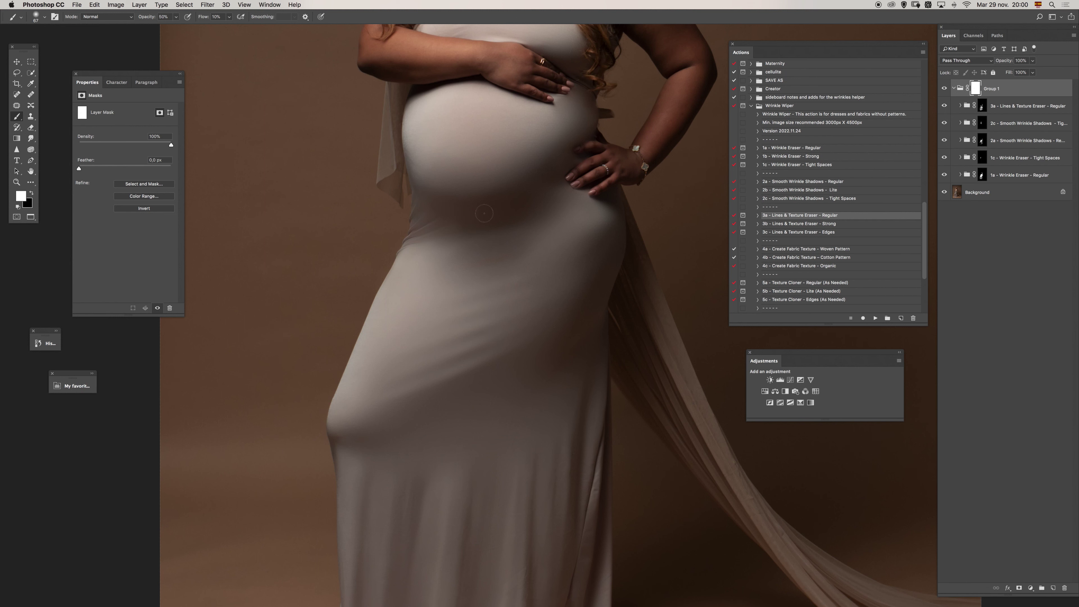
Step: Collapse Group 1 and toggle its visibility to compare the whole dress before and after, ending on the skirt
key("z")
left_click_drag(491, 230, 382, 234)
key("b")
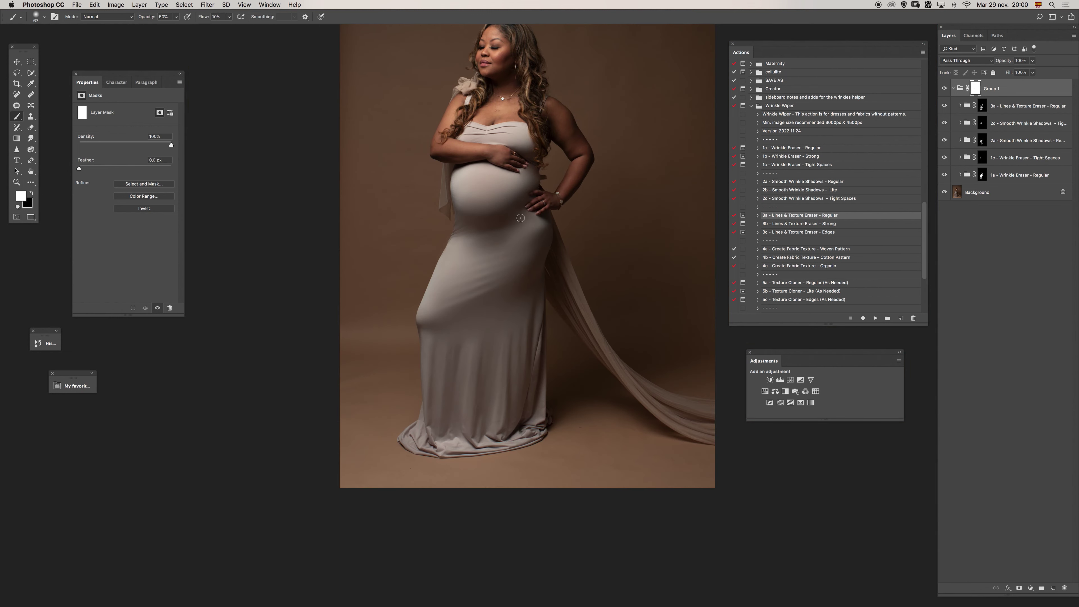
left_click(536, 248, "super")
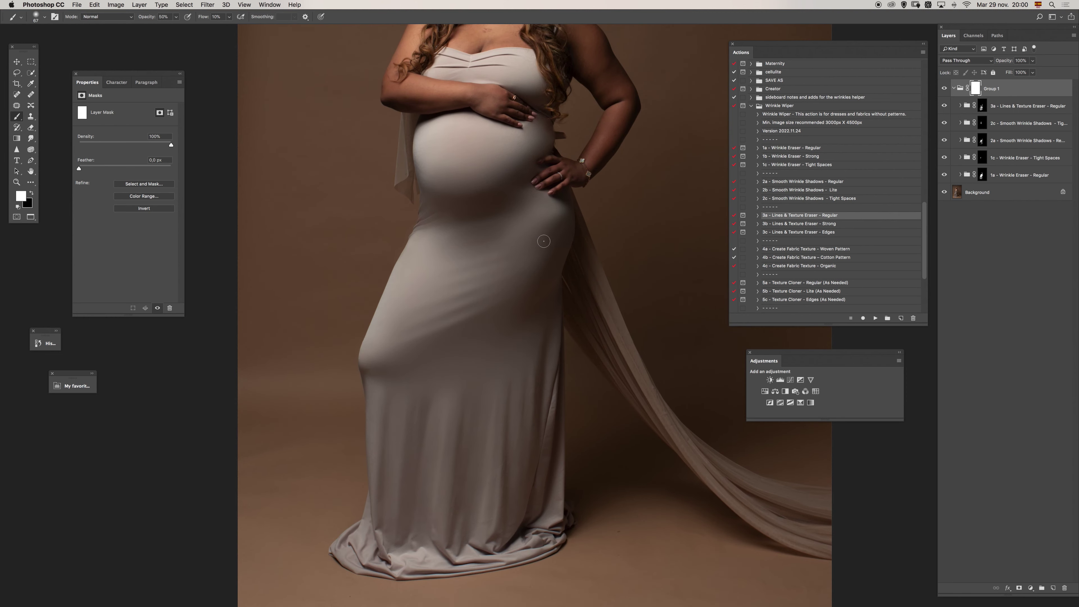
left_click(954, 88)
left_click(943, 88)
left_click(944, 89)
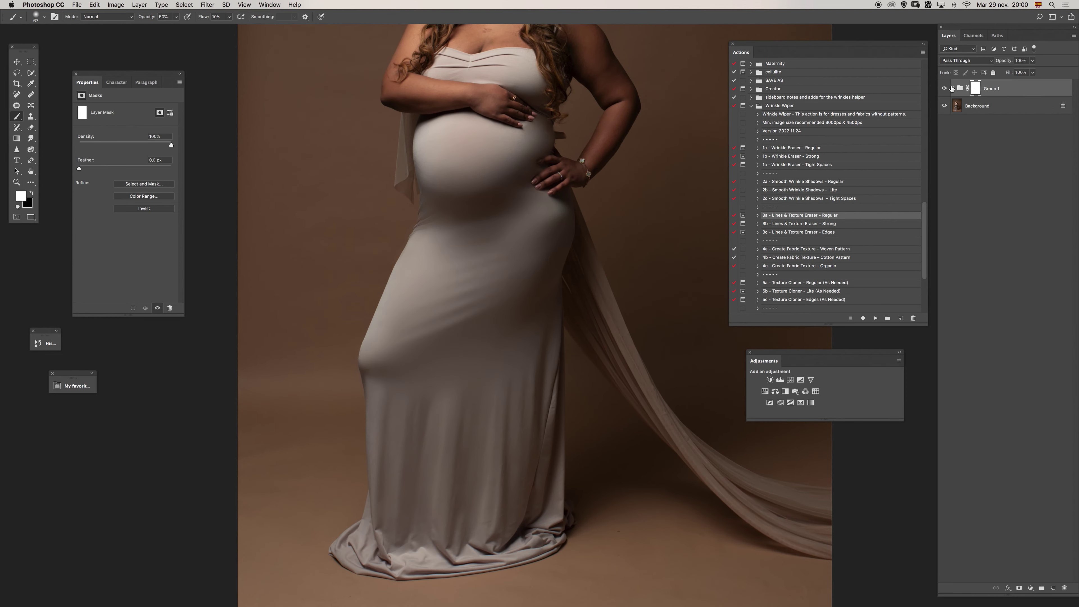
left_click(950, 89)
left_click(944, 89)
left_click(944, 91)
scroll(492, 264, "right", 3)
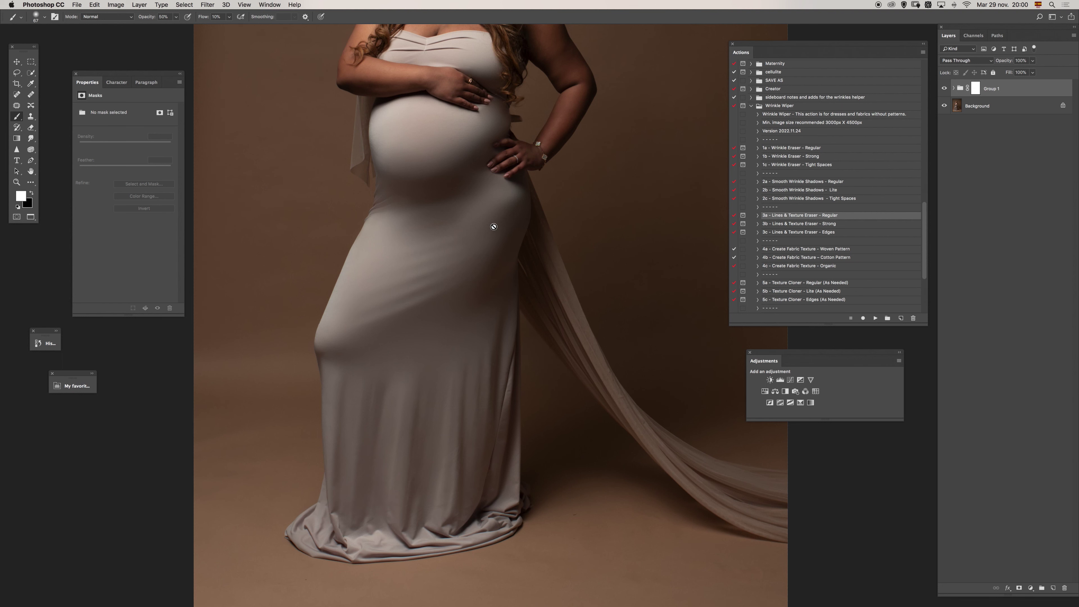
key("z")
left_click(413, 300)
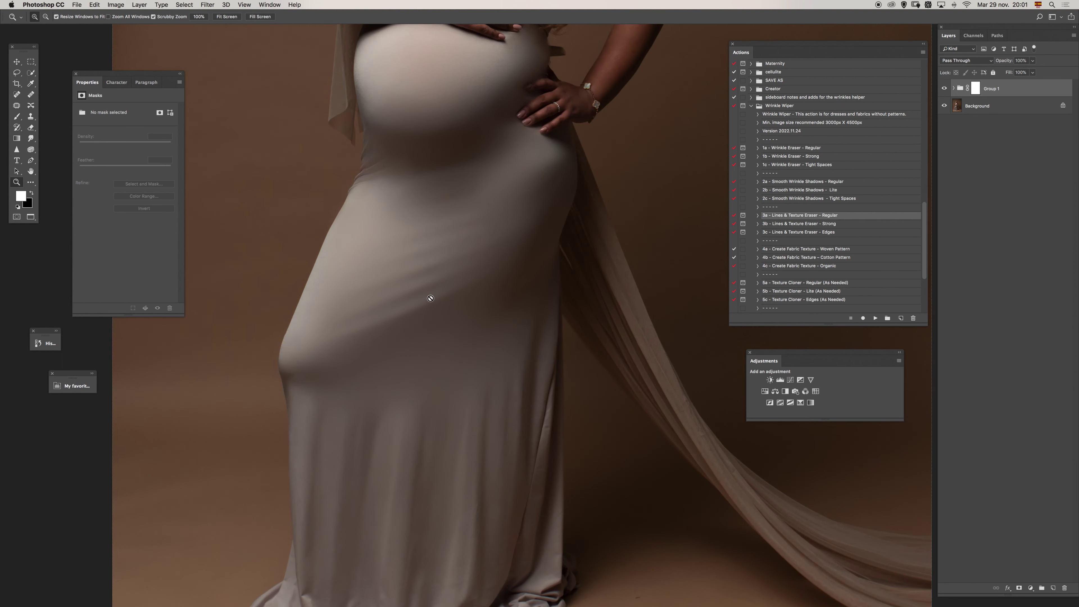
Step: Run the 2a - Smooth Wrinkle Shadows - Regular action above Group 1, ready for brush masking
left_click_drag(470, 332, 455, 332)
key("b")
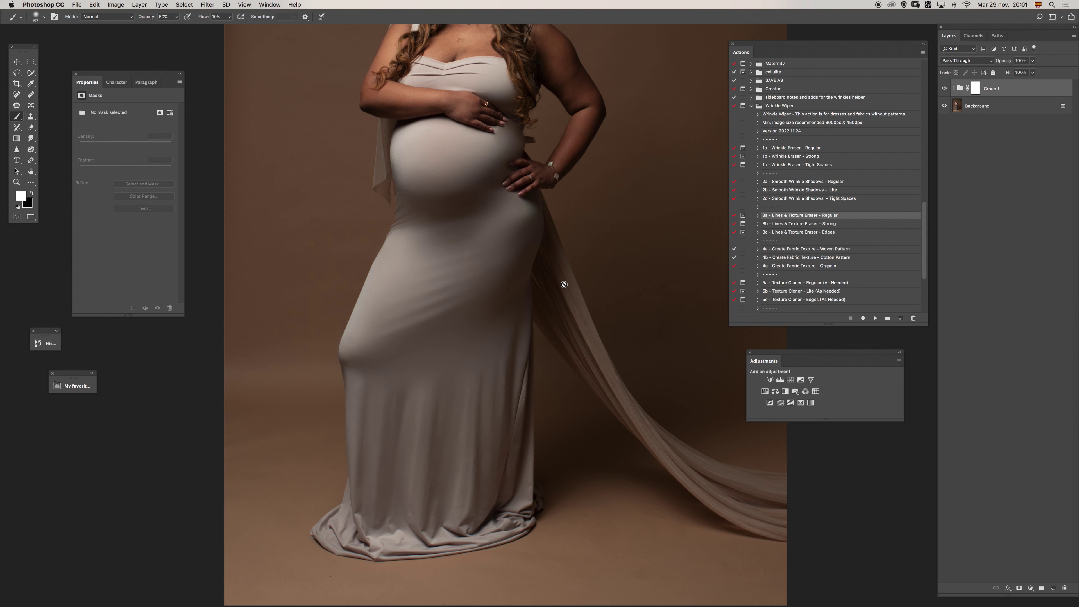
left_click(816, 182)
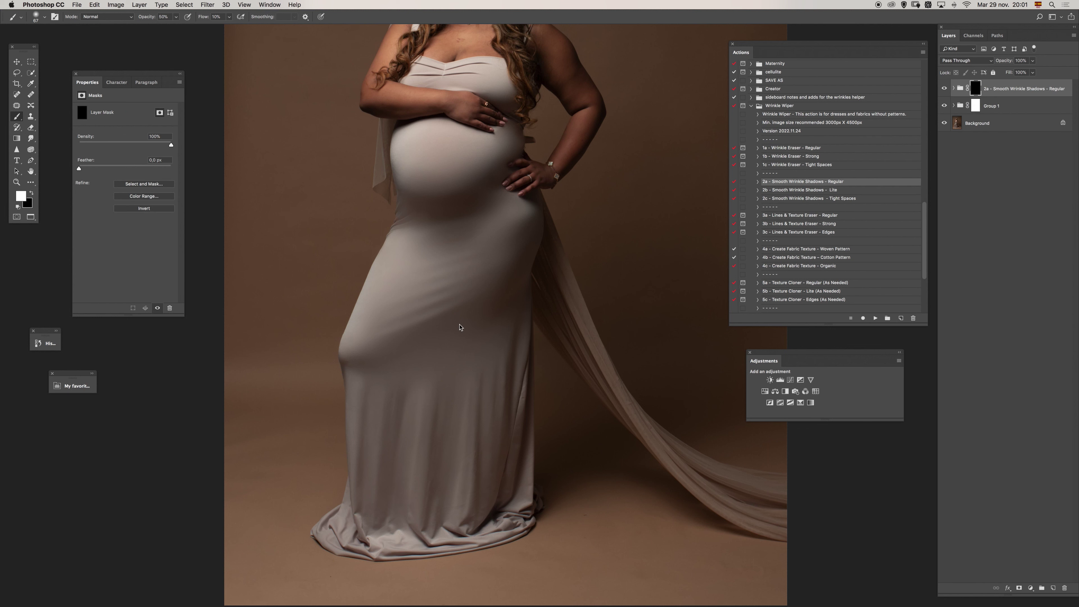
left_click_drag(440, 323, 473, 319)
key("0")
mouse_move(454, 327)
left_mouse_down()
mouse_move(434, 340)
mouse_move(472, 318)
mouse_move(483, 284)
left_mouse_up()
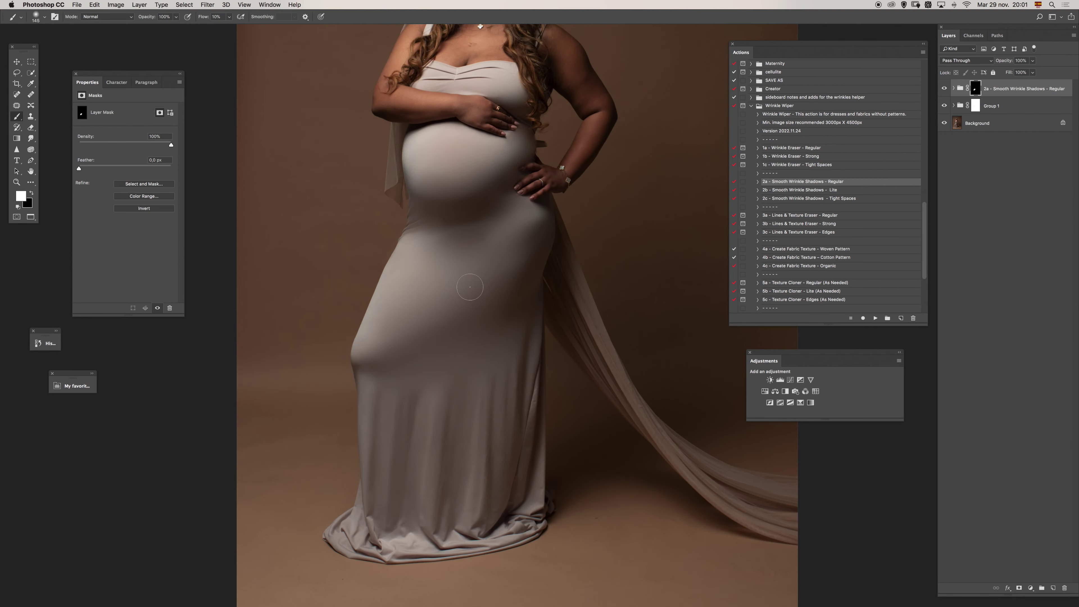
key("super+z")
key("super+z")
key("super+z")
Step: Paint white at 10% opacity over the thigh folds on the Smooth Wrinkle Shadows mask, and check the effect with the mask disabled
key("1")
mouse_move(477, 311)
left_mouse_down()
mouse_move(437, 326)
mouse_move(498, 298)
left_mouse_up()
left_click_drag(460, 334, 437, 334)
left_click_drag(516, 309, 504, 322)
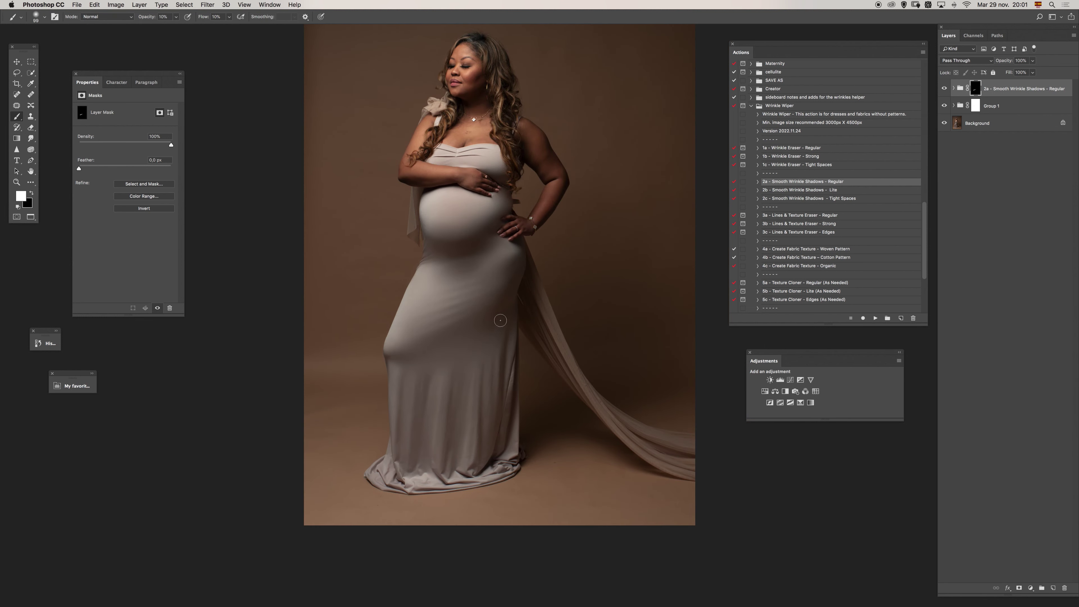
scroll(510, 285, "up", 1)
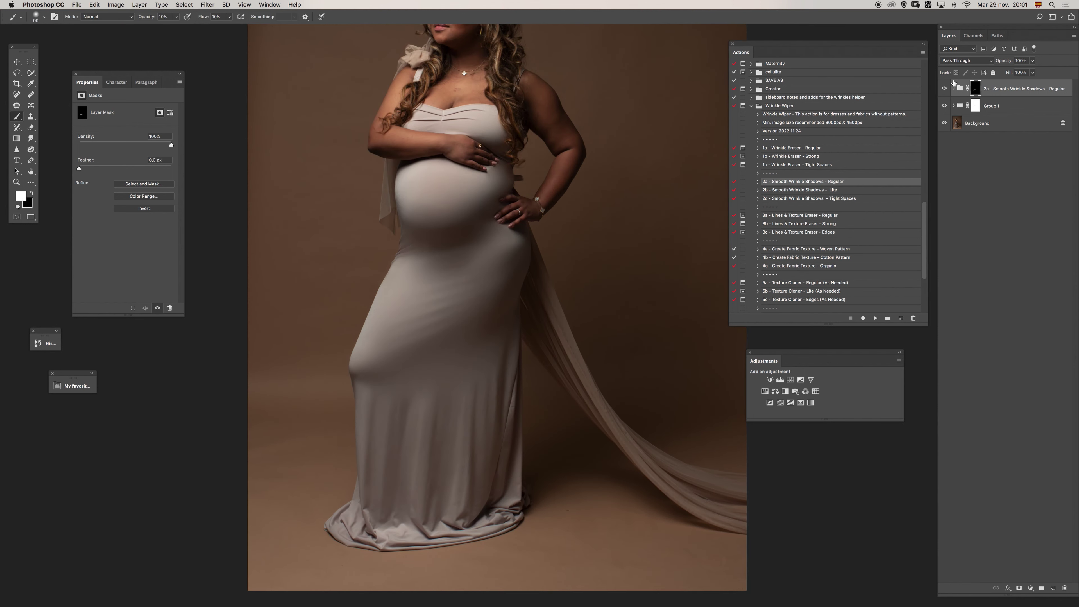
left_click(976, 89, "shift")
left_click(976, 88, "shift")
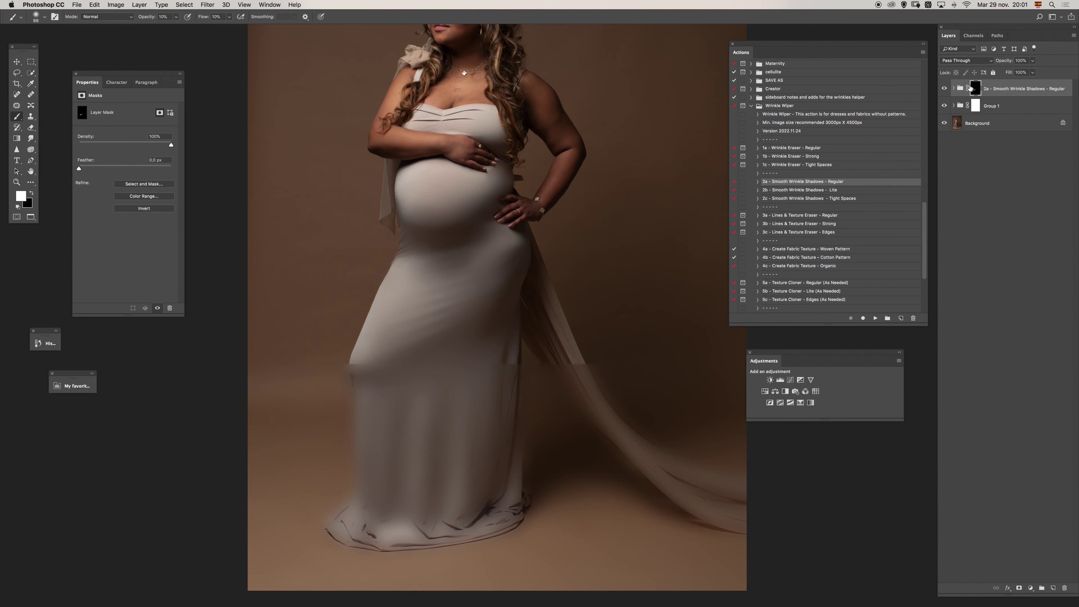
Step: Raise the brush opacity to 60% and smooth the remaining shadows along the skirt's right side on the Smooth Wrinkle Shadows mask
key("6")
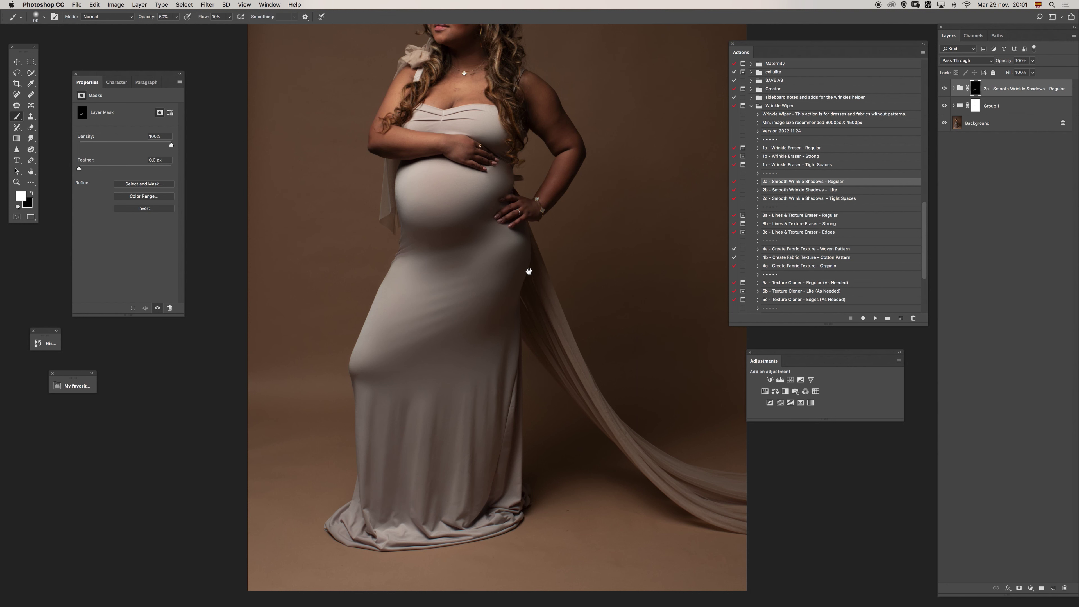
scroll(529, 271, "up", 2)
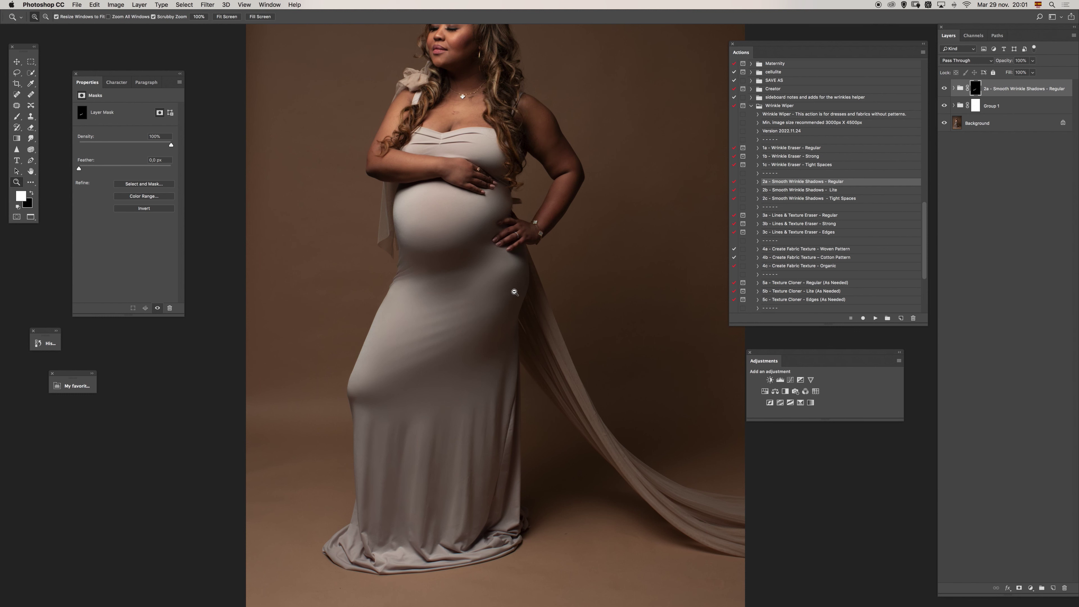
scroll(513, 292, "up", 1)
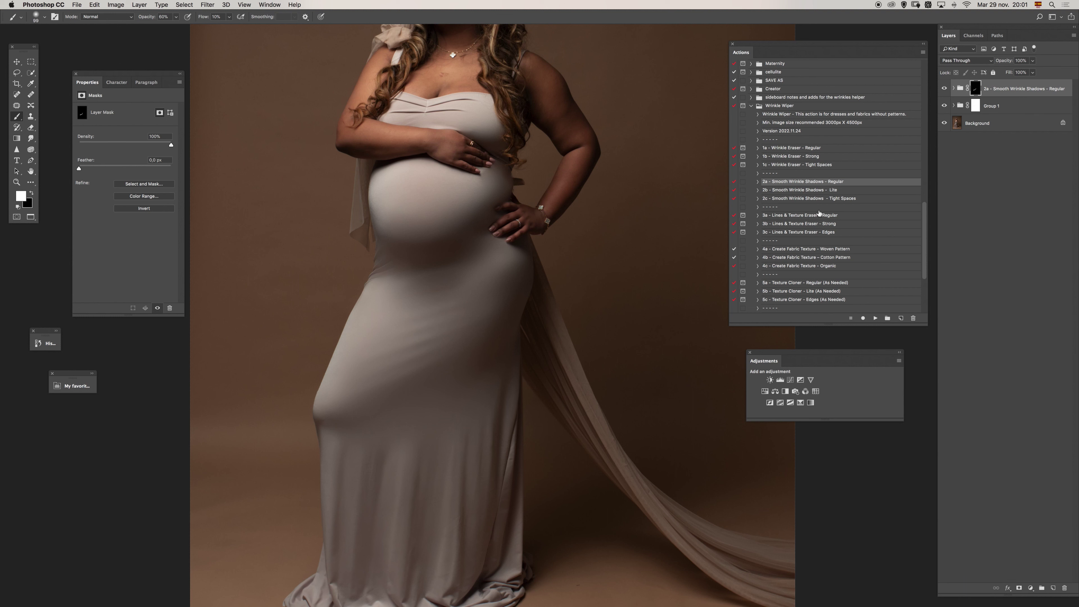
left_click(817, 251)
key("z")
scroll(469, 339, "up", 1)
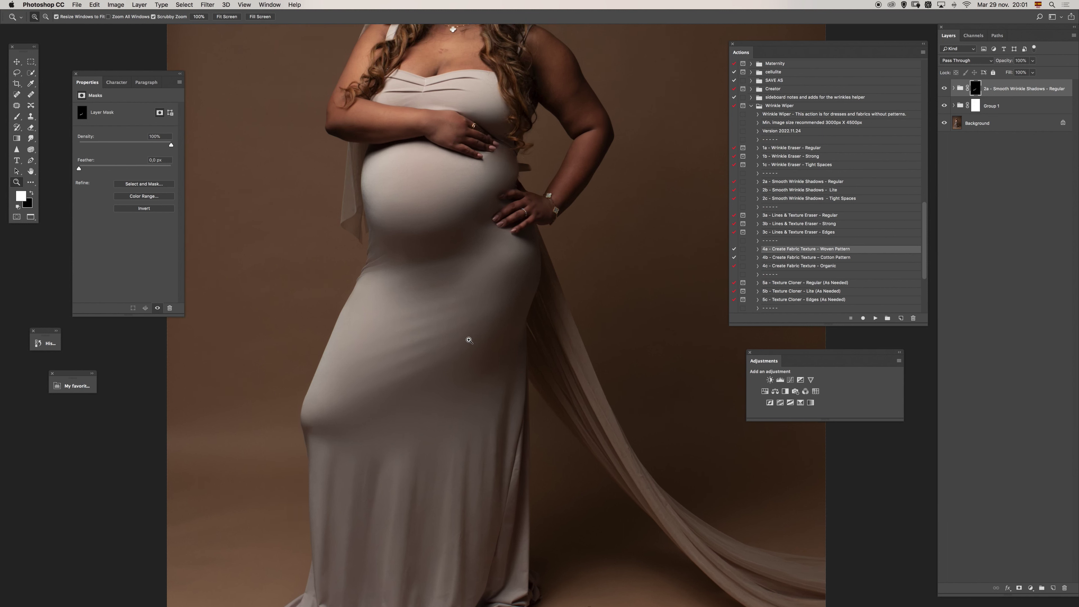
scroll(469, 339, "up", 1)
key("b")
left_click_drag(516, 340, 519, 289)
key("z")
scroll(513, 282, "up", 1)
key("b")
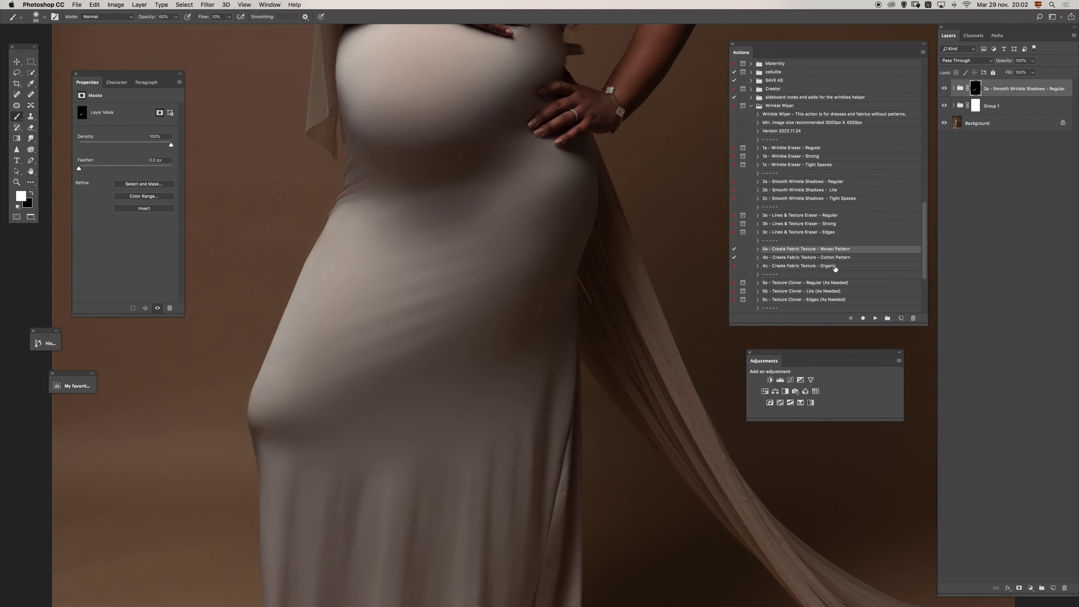
Step: Run the 4c - Create Fabric Texture - Organic action and set the brush to 20% opacity and flow
left_click(833, 266)
key("z")
scroll(465, 306, "down", 3)
key("b")
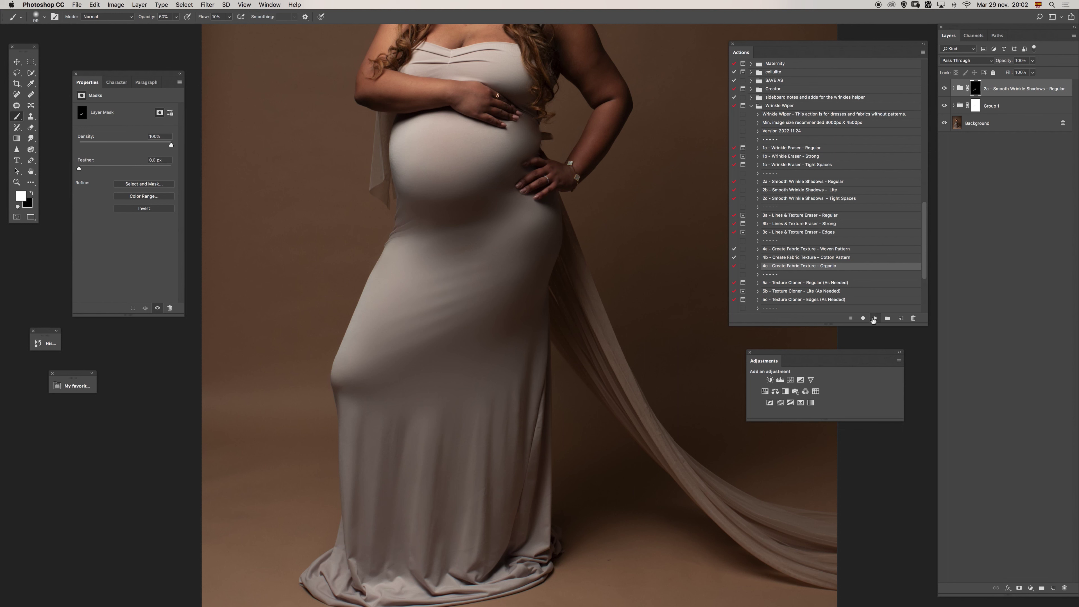
key("z")
scroll(518, 181, "up", 1)
key("b")
key("2")
key("shift+2")
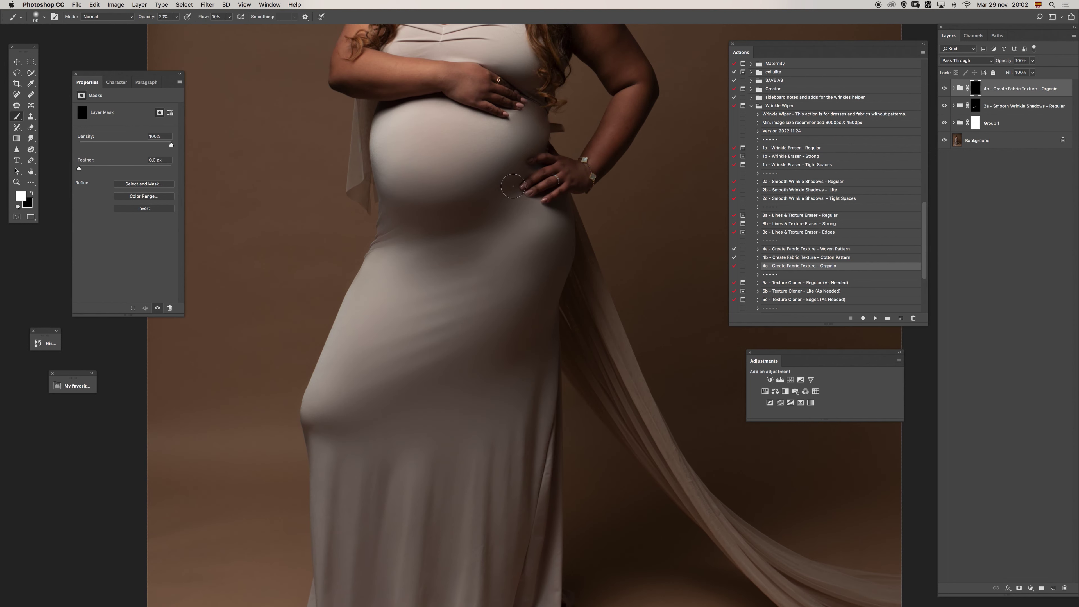
Step: Paint fabric texture over the waist, hip and skirt on the Create Fabric Texture mask, alternating white and black at 20%
mouse_move(462, 213)
left_mouse_down()
mouse_move(476, 200)
mouse_move(489, 226)
left_mouse_up()
left_click_drag(489, 441, 513, 331)
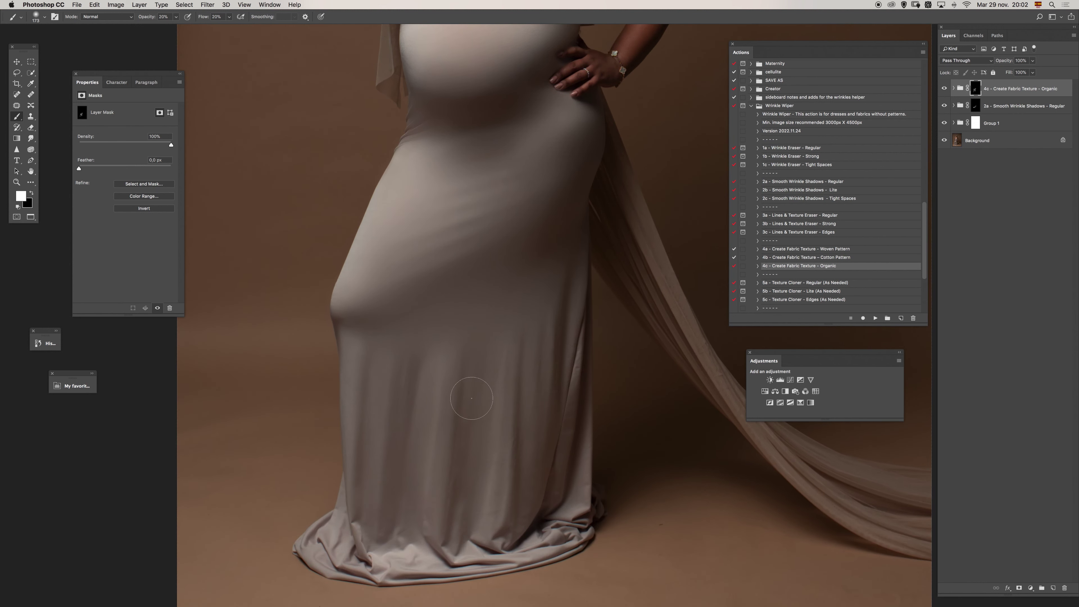
key("x")
left_click_drag(554, 144, 525, 347)
left_click_drag(516, 178, 556, 179)
mouse_move(582, 286)
left_mouse_down()
mouse_move(565, 284)
mouse_move(563, 309)
mouse_move(552, 297)
left_mouse_up()
key("x")
left_click_drag(383, 372, 396, 373)
Step: Examine the fabric texture across the belly, hip and skirt at close and full-length views
scroll(433, 423, "down", 5)
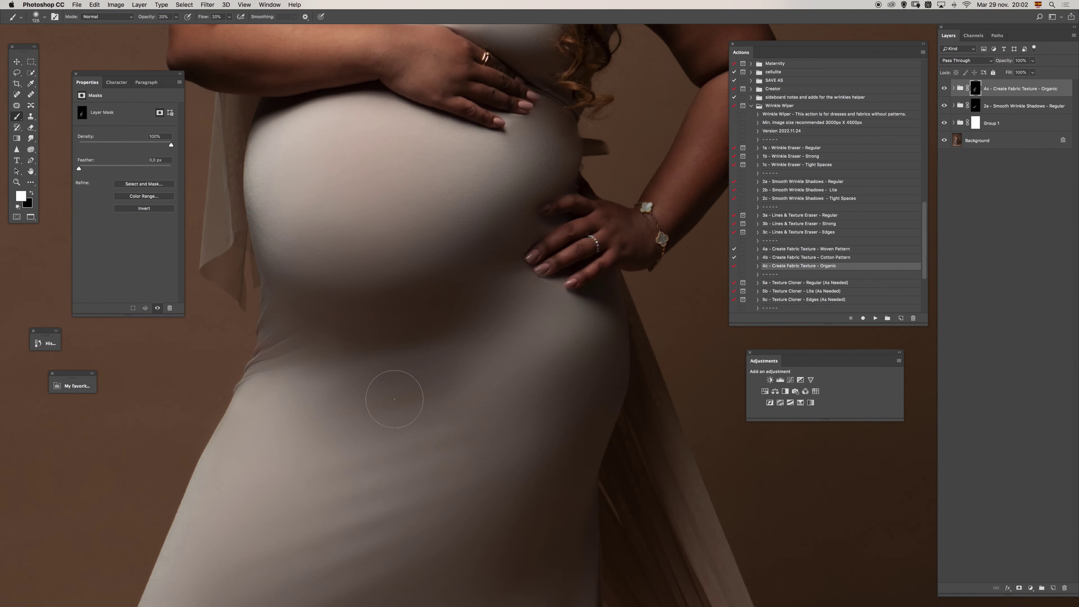
scroll(442, 354, "down", 5)
key("x")
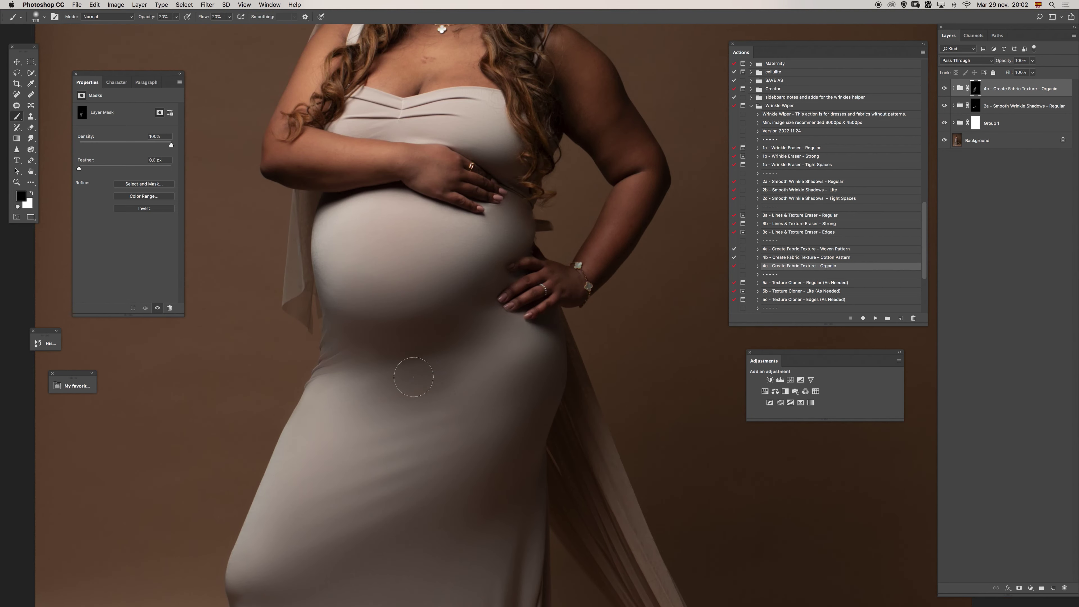
key("x")
scroll(510, 251, "up", 5)
scroll(549, 253, "down", 5)
scroll(516, 288, "up", 4)
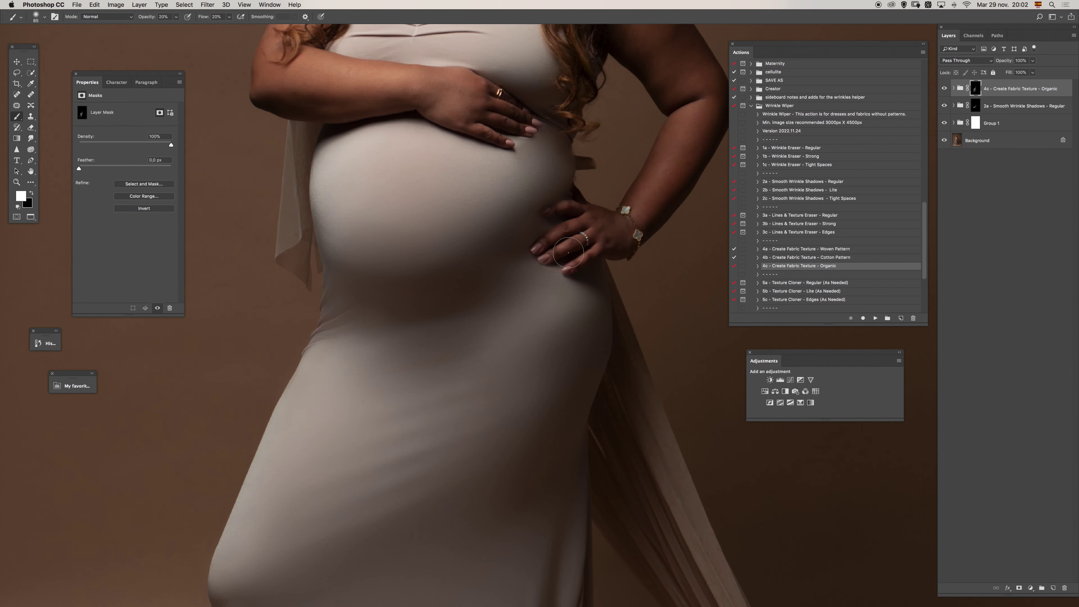
scroll(564, 255, "down", 3)
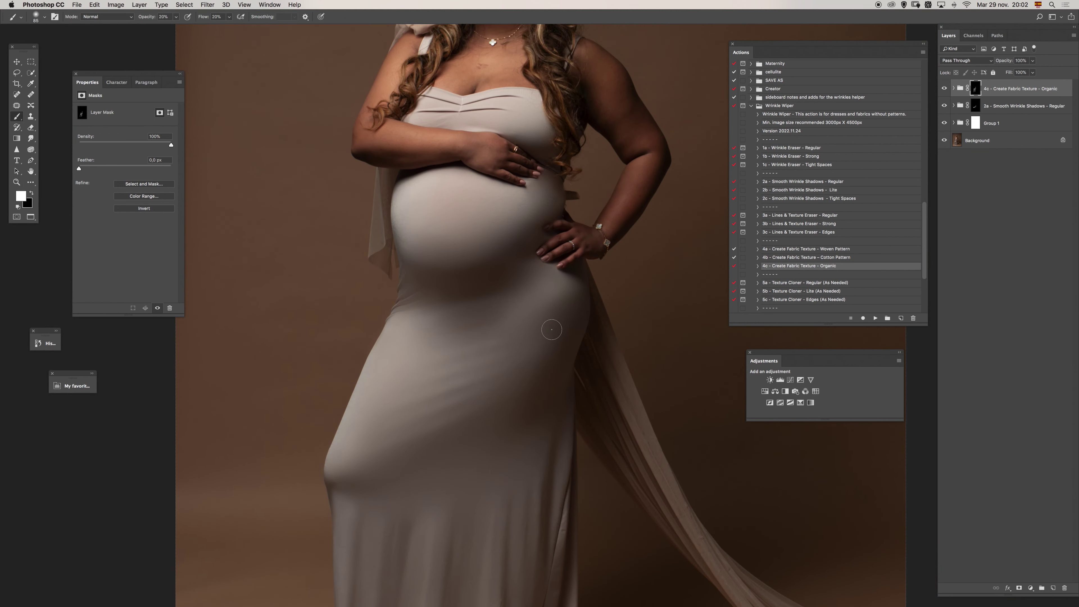
scroll(542, 317, "down", 3)
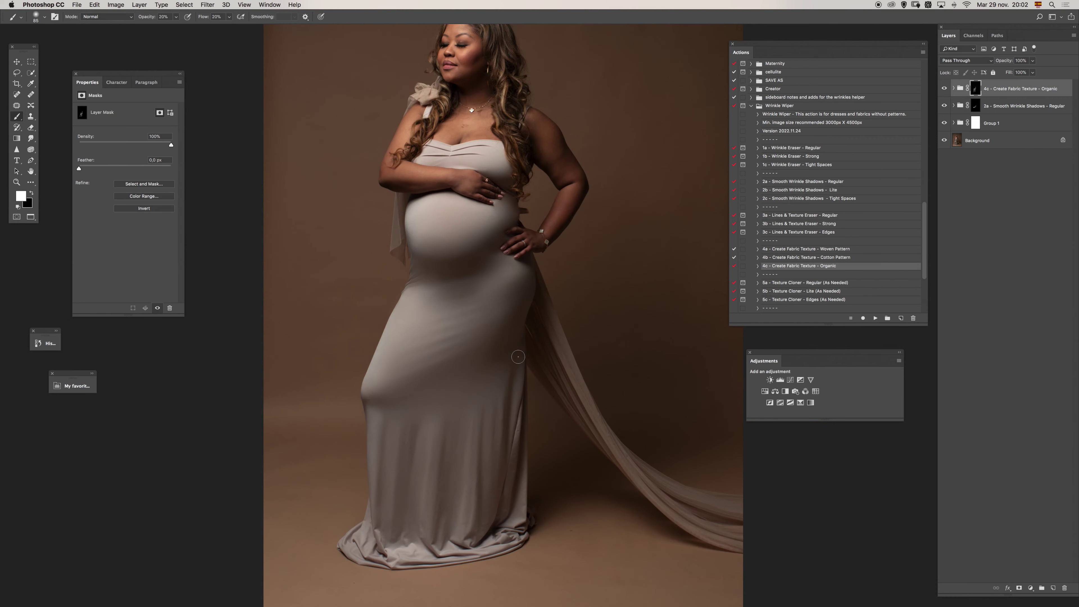
Step: Select the Create Fabric Texture and Smooth Wrinkle Shadows groups together and move them into Group 1
left_click_drag(504, 408, 513, 408)
left_click(1003, 108, "shift")
key("Delete")
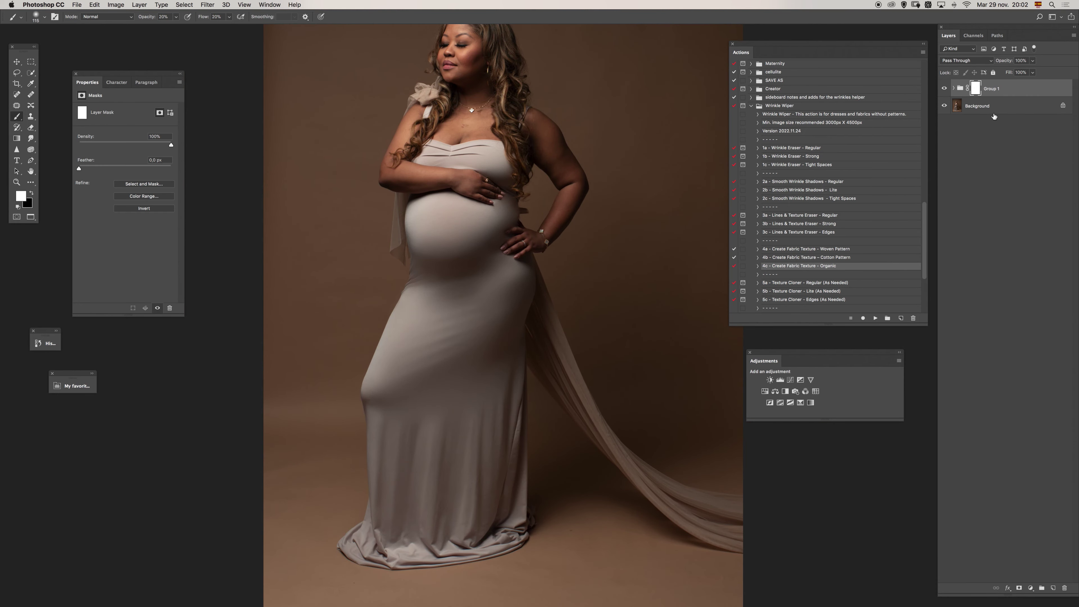
Step: Toggle the visibility of Group 1 to compare the dress before and after the added texture and shadow smoothing
left_click(944, 89)
left_click(946, 89)
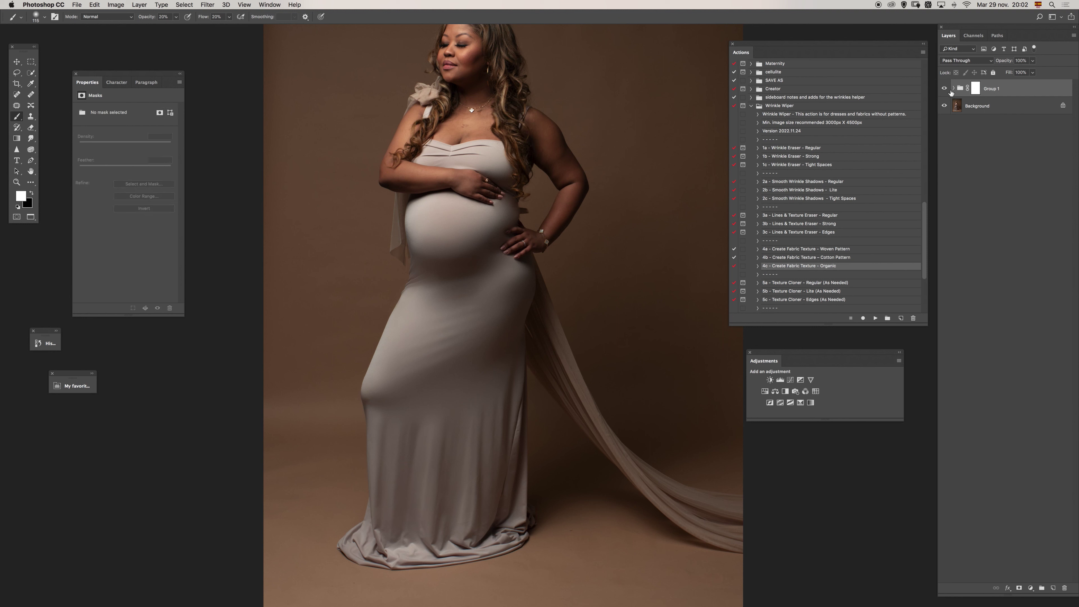
left_click(944, 89)
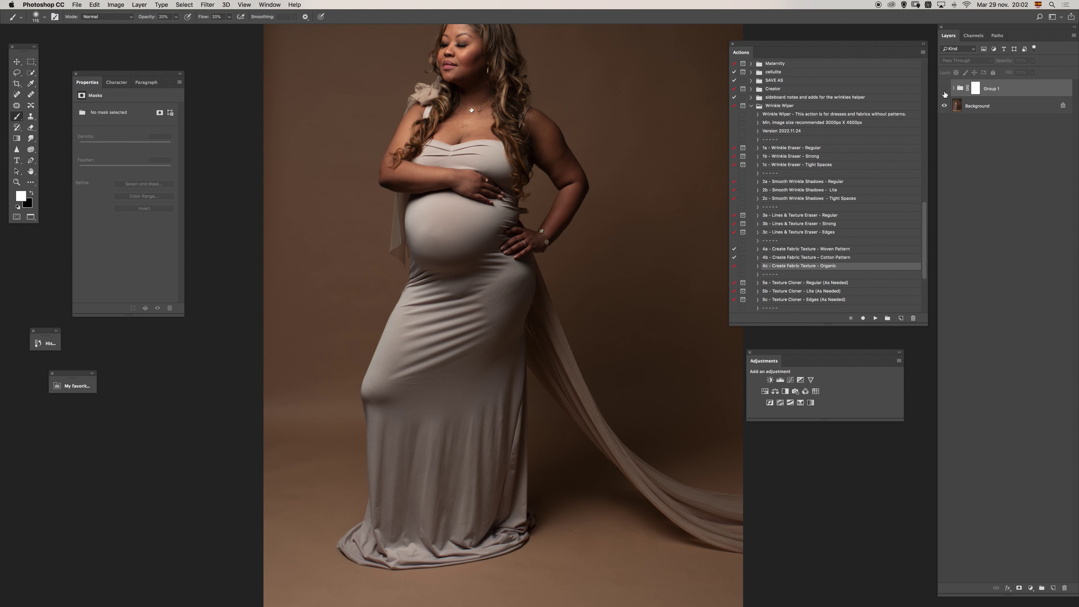
left_click(944, 88)
Step: Touch up the belly on the Group 1 mask and set the brush opacity to 70%
left_click(973, 90)
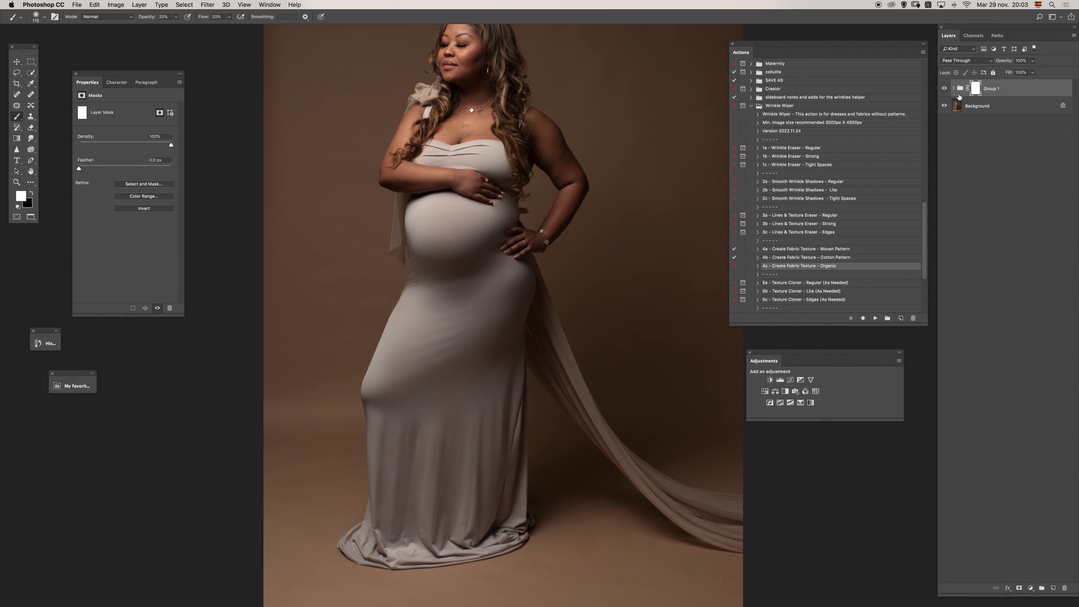
left_click_drag(488, 208, 499, 206)
key("x")
key("x")
key("7")
Step: Search the favorite actions for "zero" and run 9 - Background Fix - zero banding on the portrait
key("super+0")
scroll(827, 188, "down", 3)
left_click(72, 386)
left_click(164, 384)
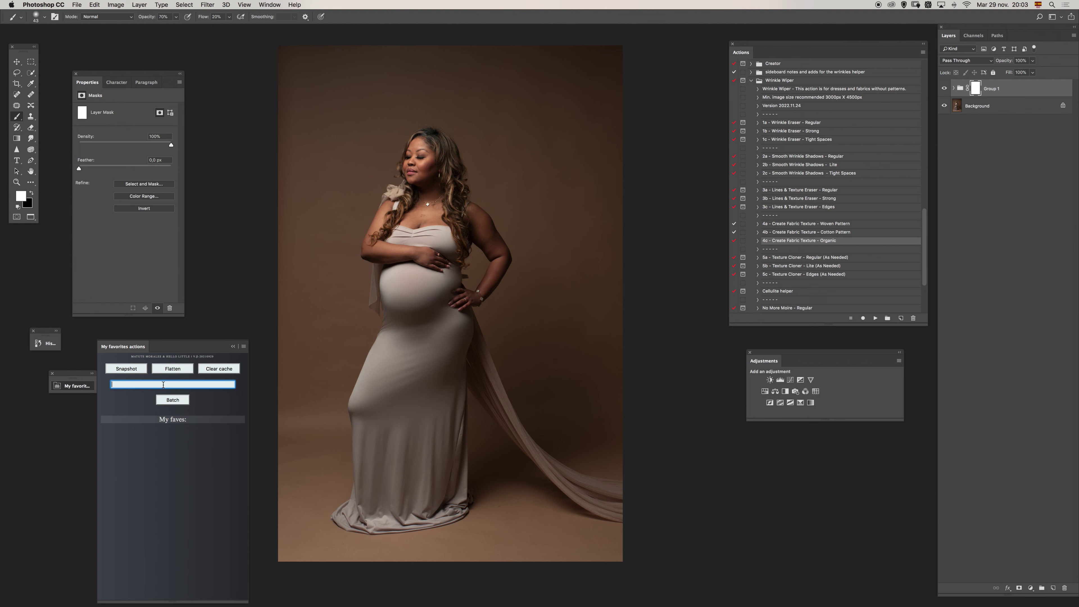
type("zer")
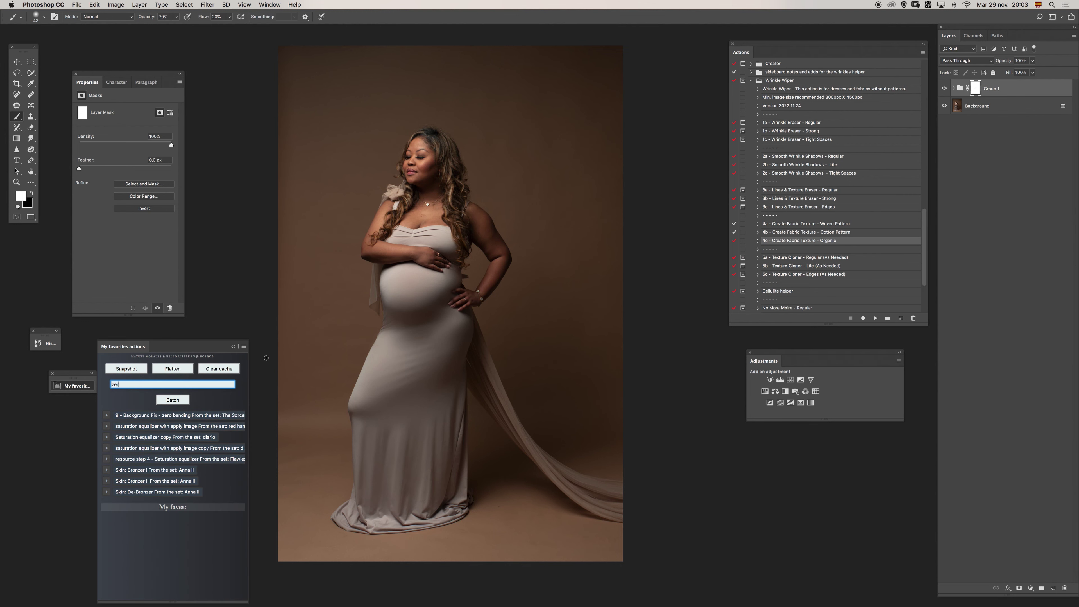
type("o")
left_click(221, 416)
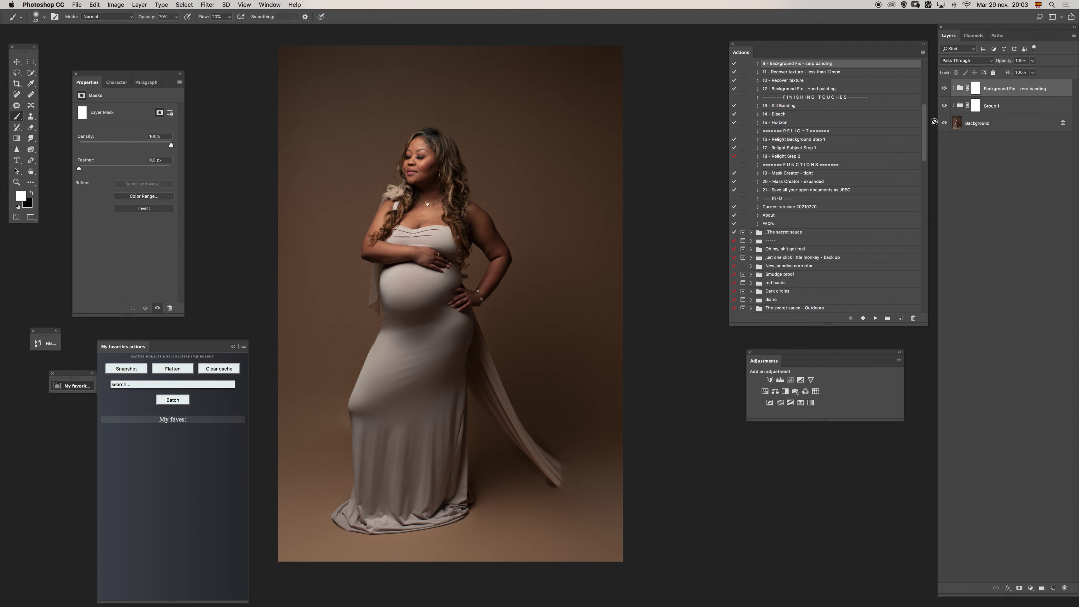
Step: Restore the dress train by painting black at 100% on the Background Fix mask, and move that group into Group 1
key("x")
left_click(976, 88)
key("x")
left_click_drag(513, 428, 541, 422)
key("x")
left_click_drag(569, 491, 597, 498)
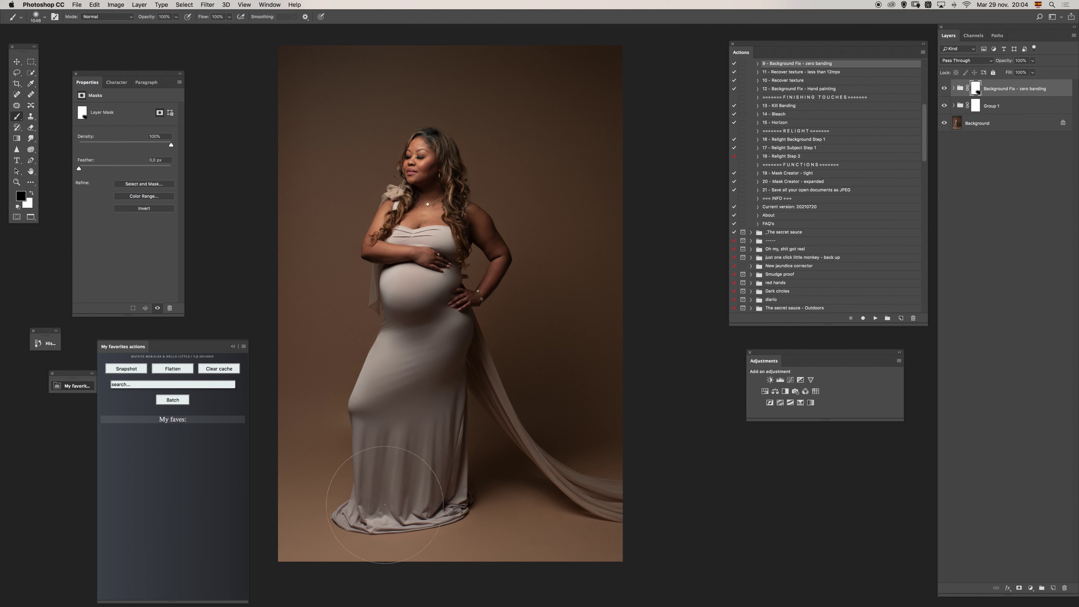
left_click(944, 89)
key("Delete")
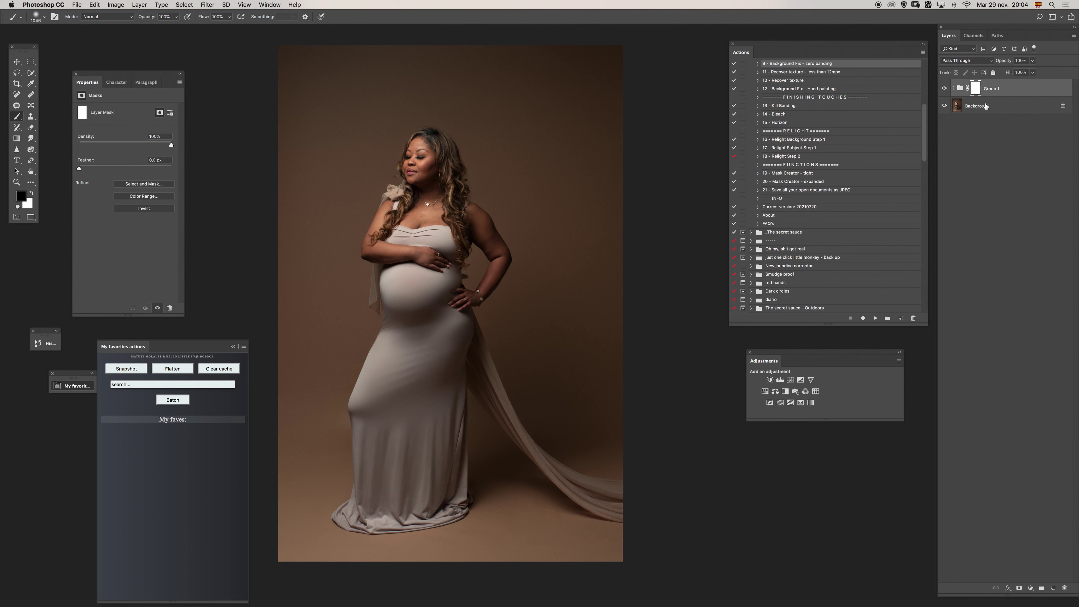
Step: Toggle Group 1 off and on repeatedly to compare the full portrait before and after all retouching
left_click(944, 89)
left_click(944, 88)
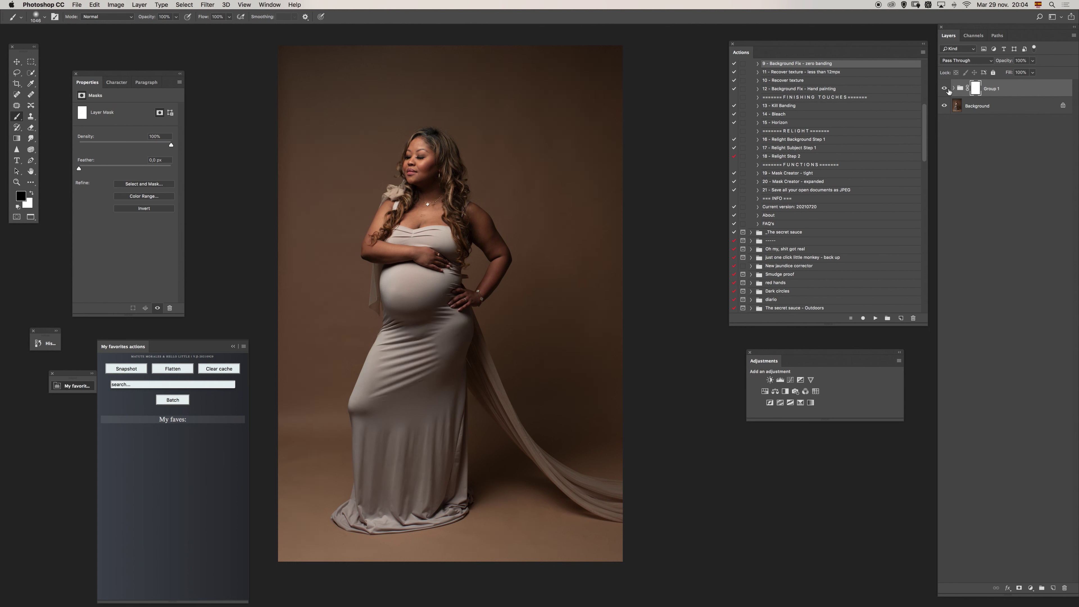
left_click(945, 88)
left_click(945, 88)
left_click(952, 90)
left_click(944, 89)
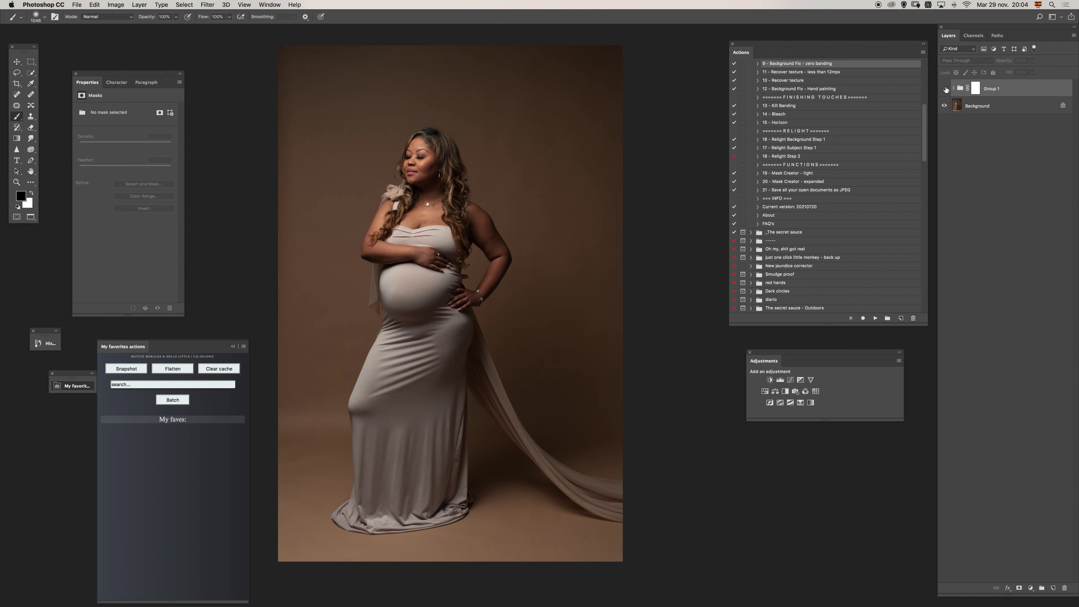
left_click(944, 88)
left_click(945, 88)
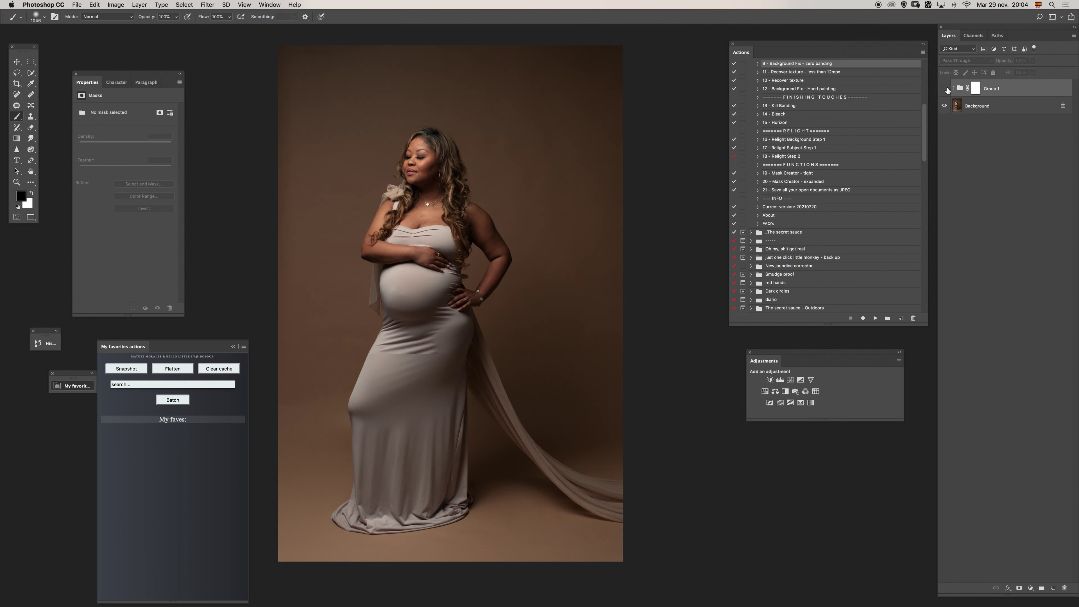
left_click(945, 89)
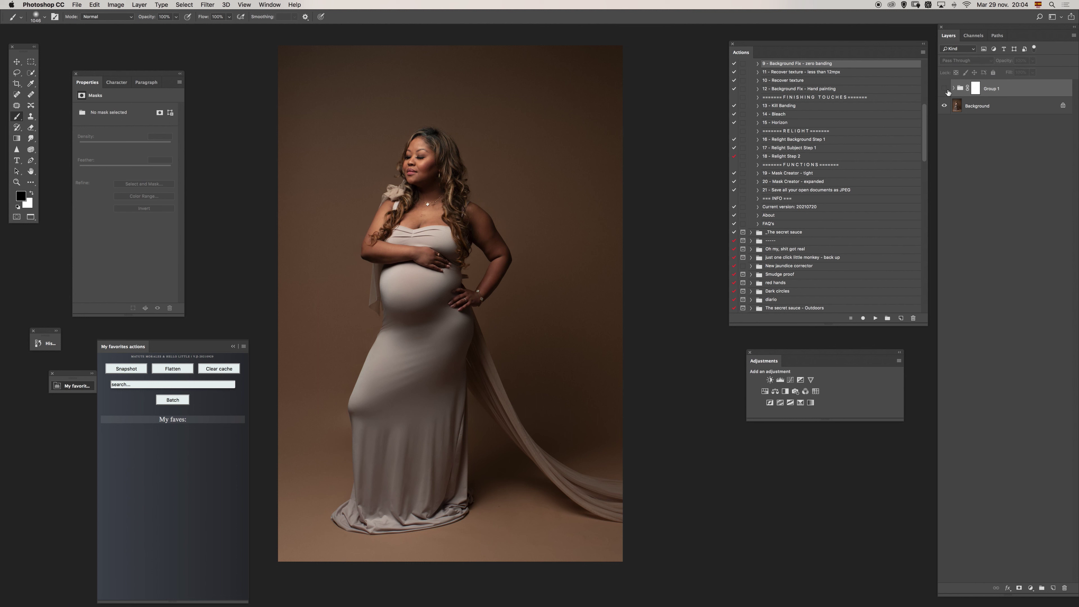
left_click(945, 89)
left_click(948, 93)
left_click(949, 94)
left_click(947, 88)
left_click(949, 88)
left_click(947, 90)
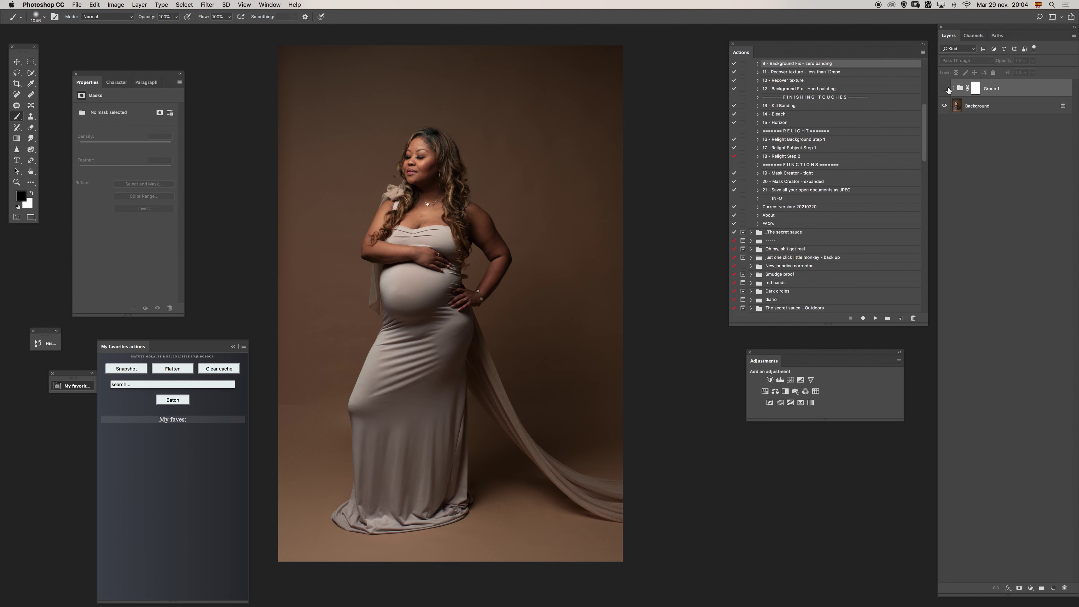
left_click(948, 89)
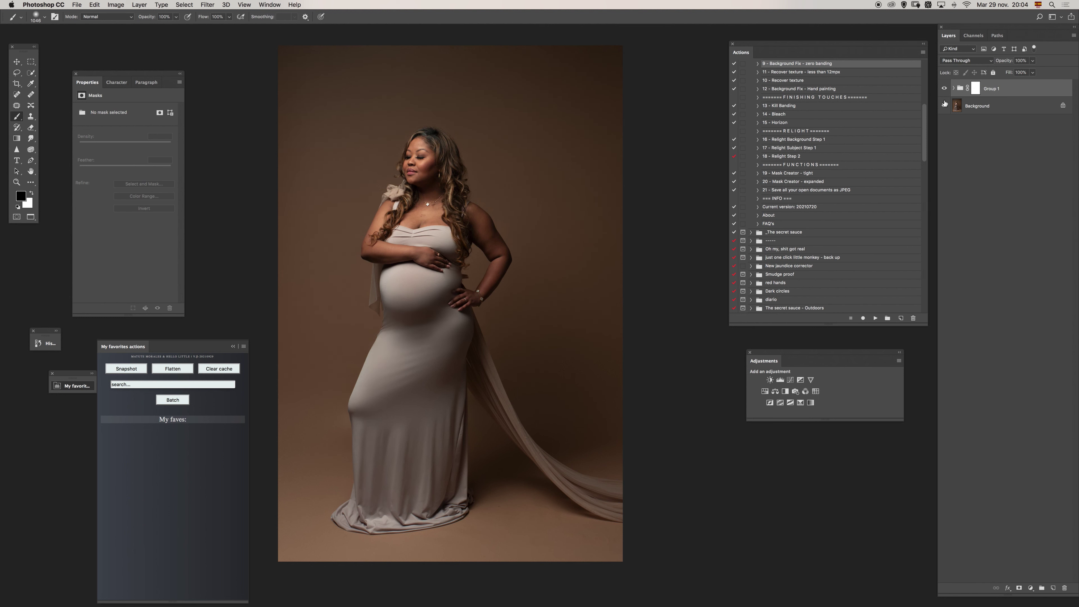
left_click(947, 90)
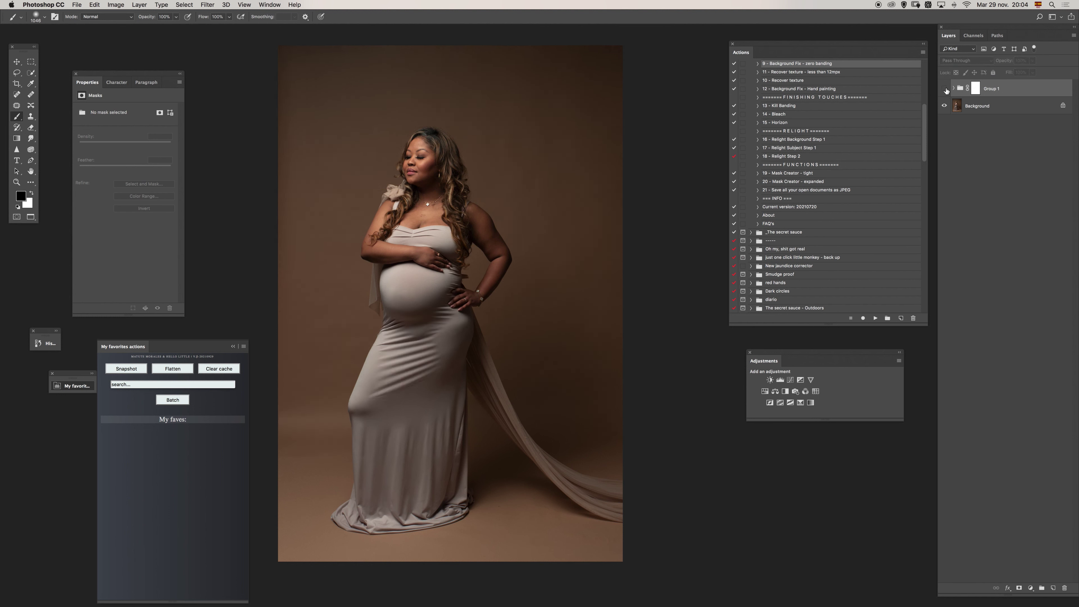
left_click(947, 89)
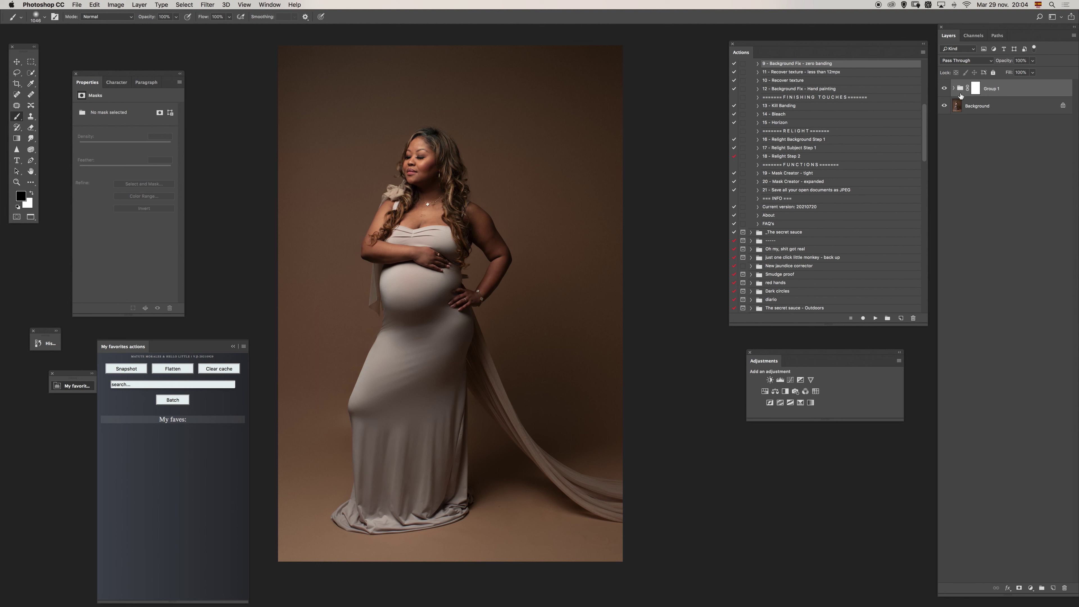
Step: Expand Group 1, select its mask, and shrink the brush with opacity and flow set to 20%
left_click(954, 88)
left_click(977, 89)
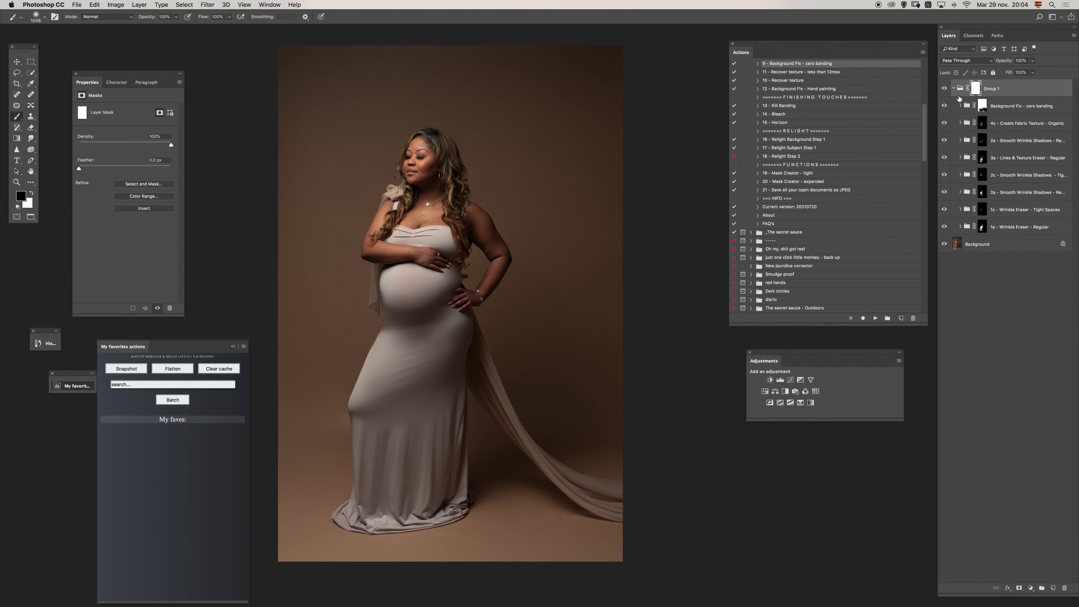
left_click_drag(375, 394, 359, 412)
key("2")
key("shift+2")
Step: Compare the original and retouched portrait once more with Group 1 expanded, leaving the group visible
left_click(944, 89)
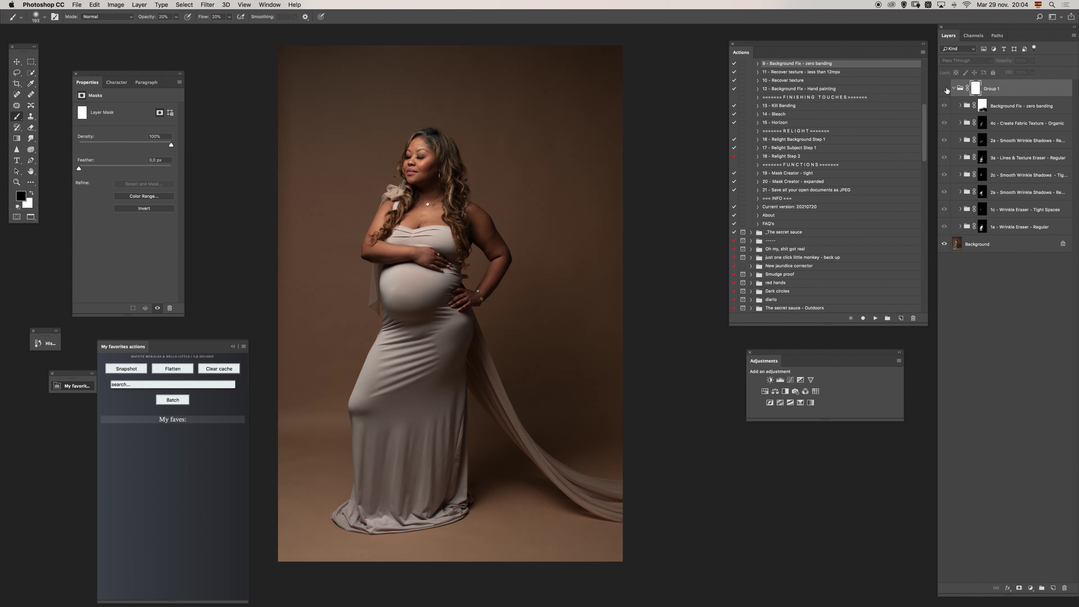
left_click(944, 88)
left_click(946, 91)
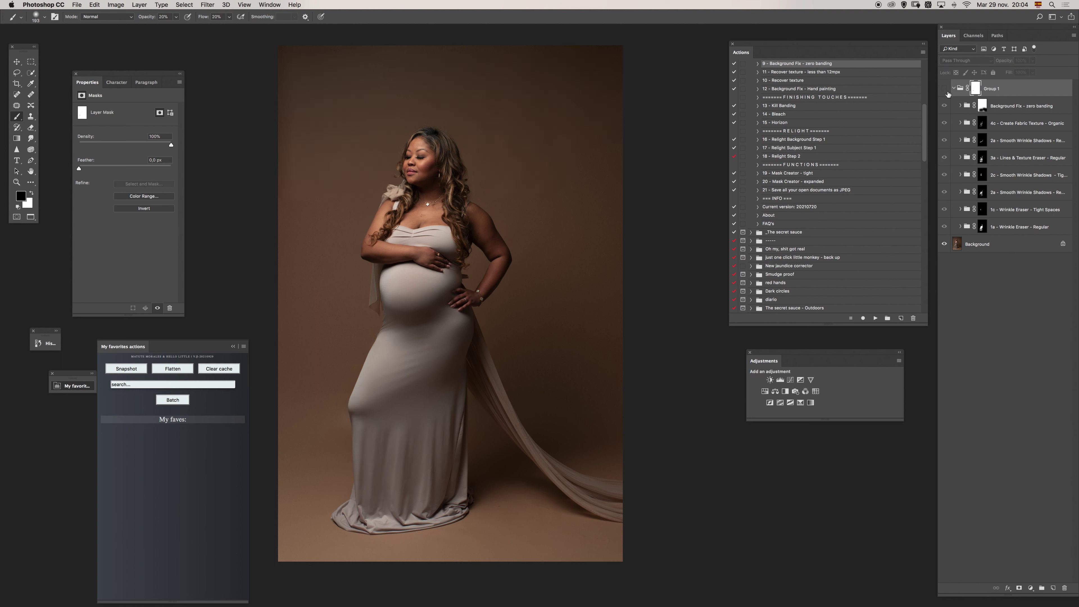
left_click(946, 90)
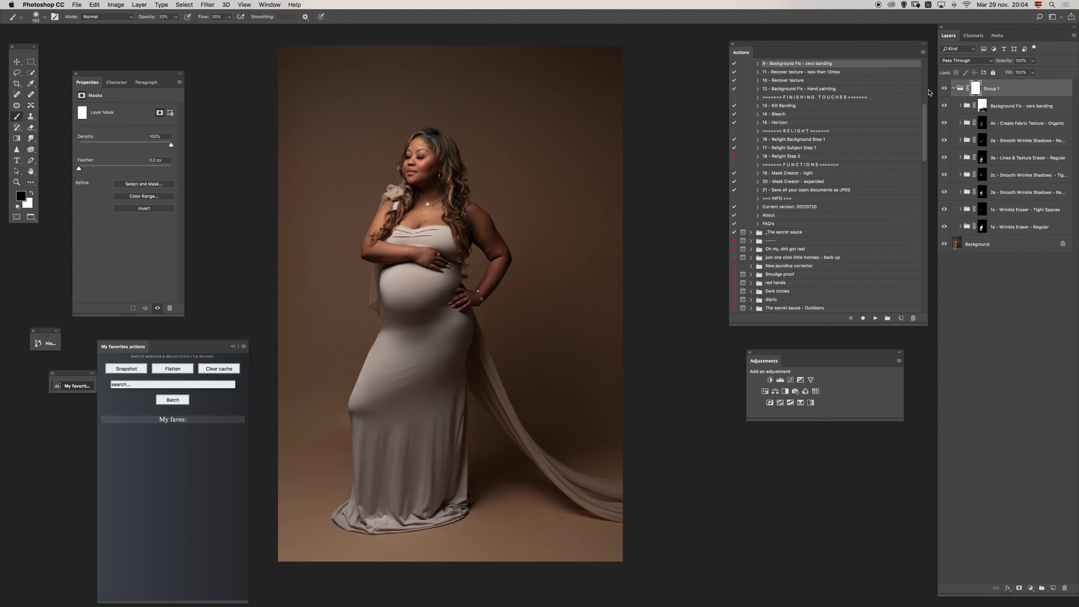